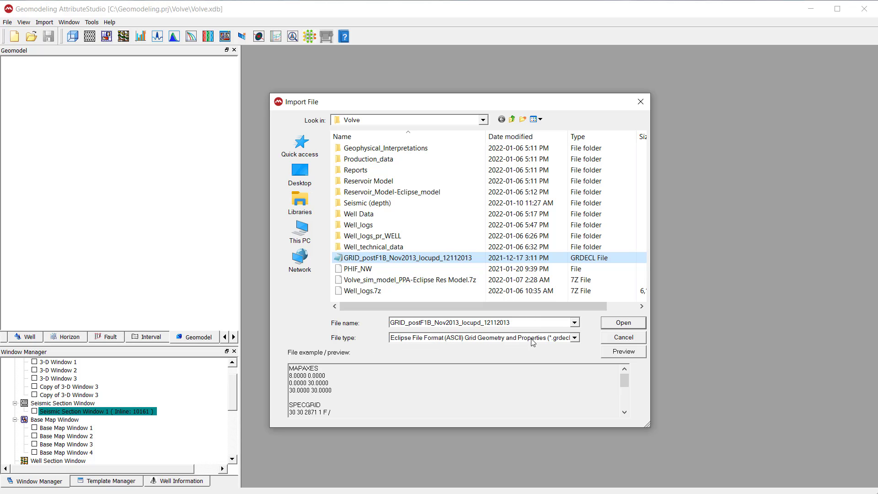
# Step: Preview the header of the Eclipse grid file GRID_postF1B_Nov2013_locupd_12112013 and open it for import
pyautogui.click(322, 369)
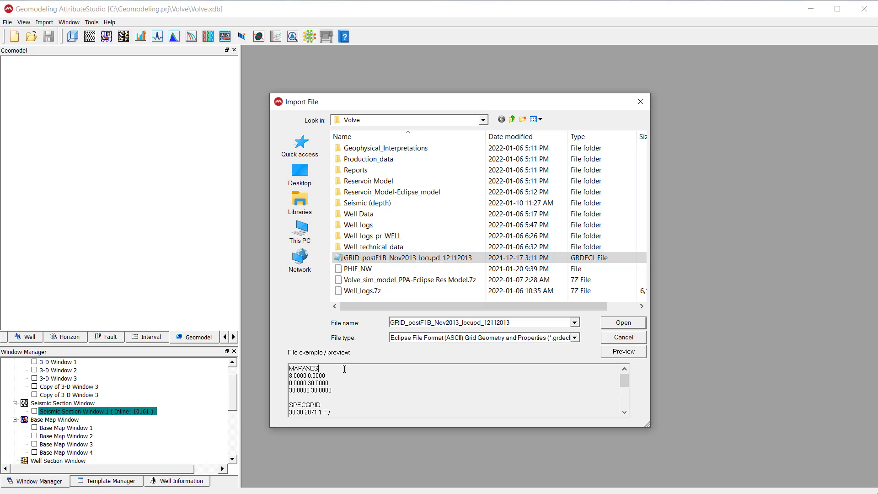
pyautogui.click(620, 354)
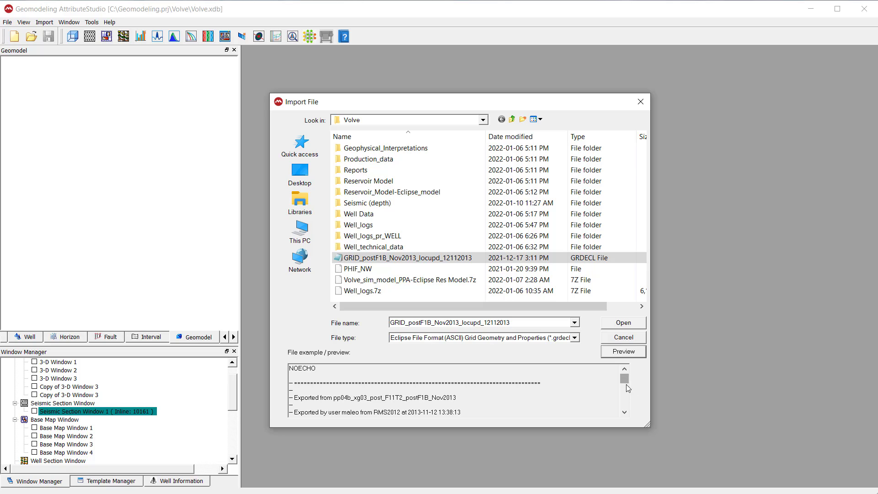
pyautogui.moveTo(624, 381); pyautogui.dragTo(626, 401)
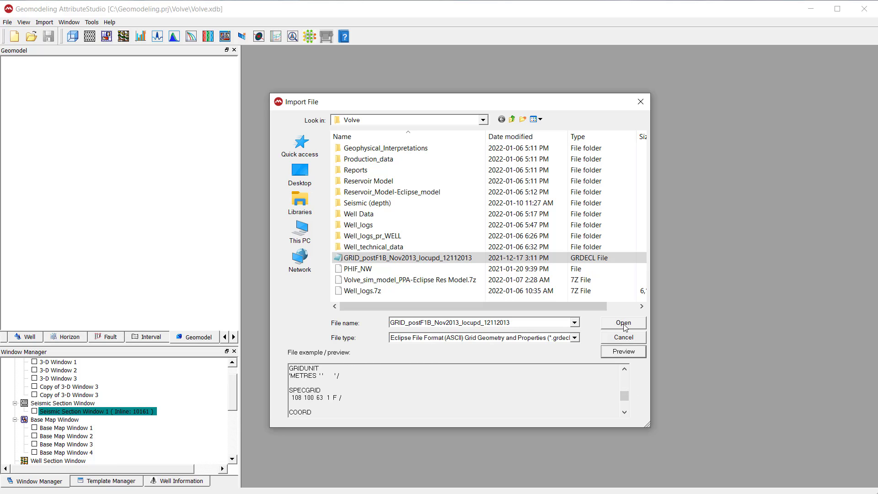
pyautogui.click(624, 324)
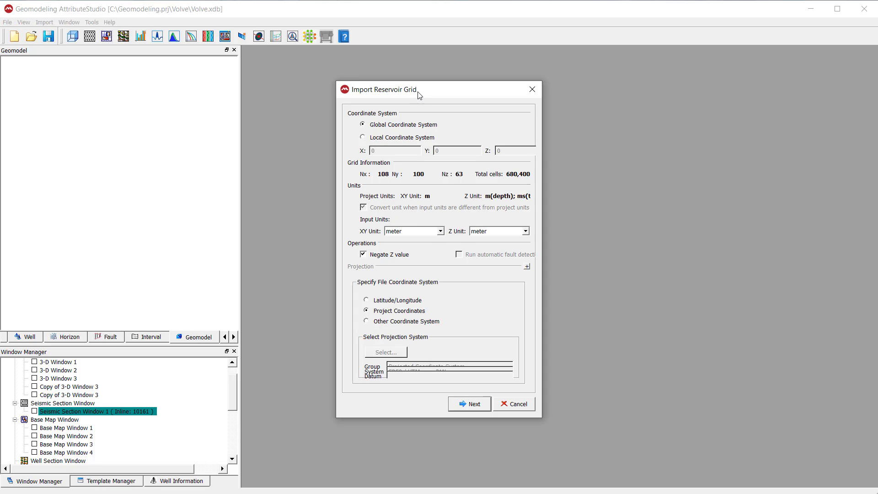
# Step: Set the reservoir grid import to the Local Coordinate System, with meter as the XY input unit
pyautogui.moveTo(415, 83); pyautogui.dragTo(336, 56)
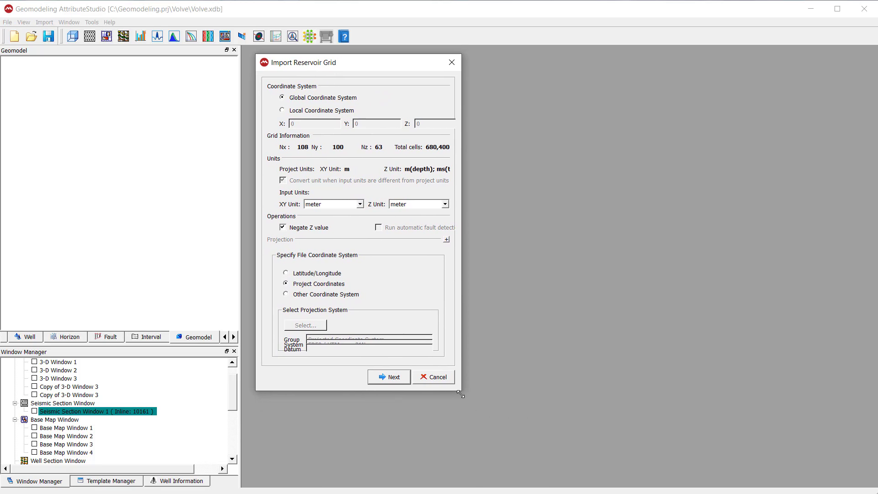
pyautogui.moveTo(457, 391); pyautogui.dragTo(457, 464)
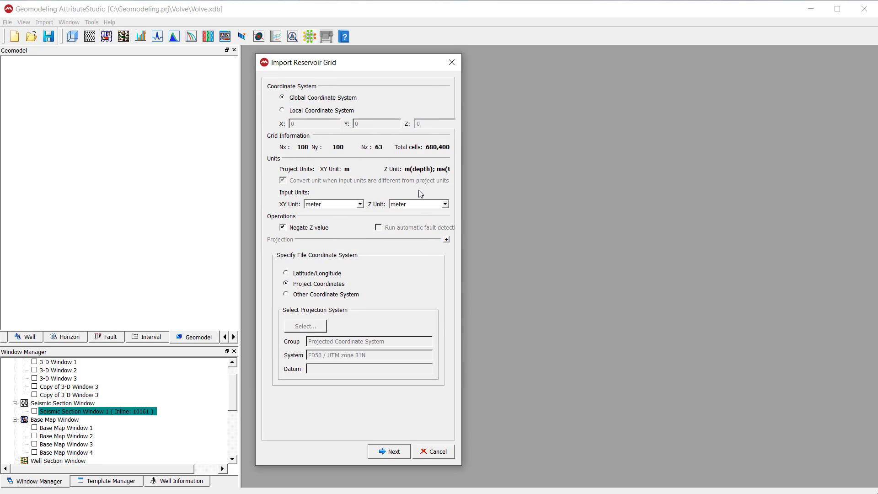
pyautogui.click(327, 115)
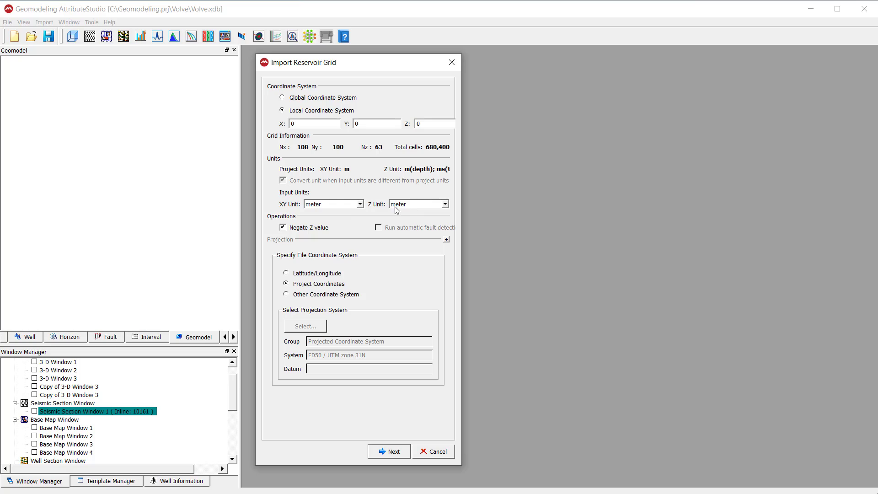
pyautogui.click(360, 204)
pyautogui.click(362, 205)
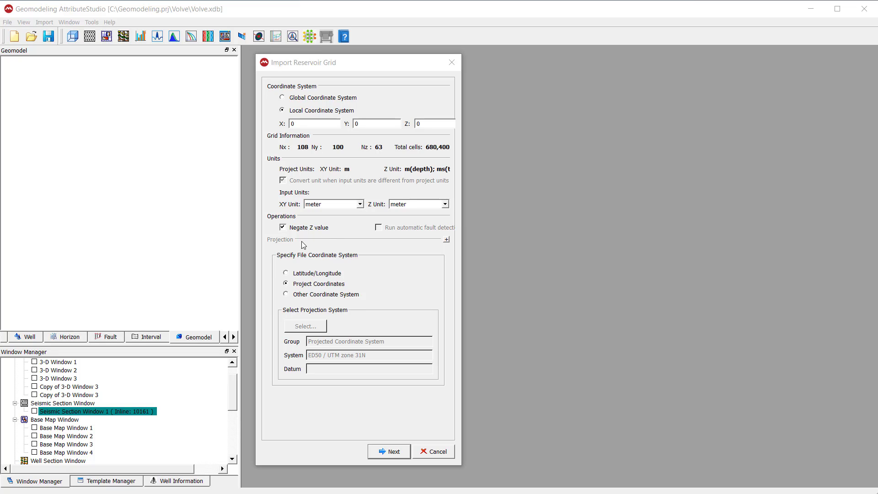
pyautogui.click(316, 296)
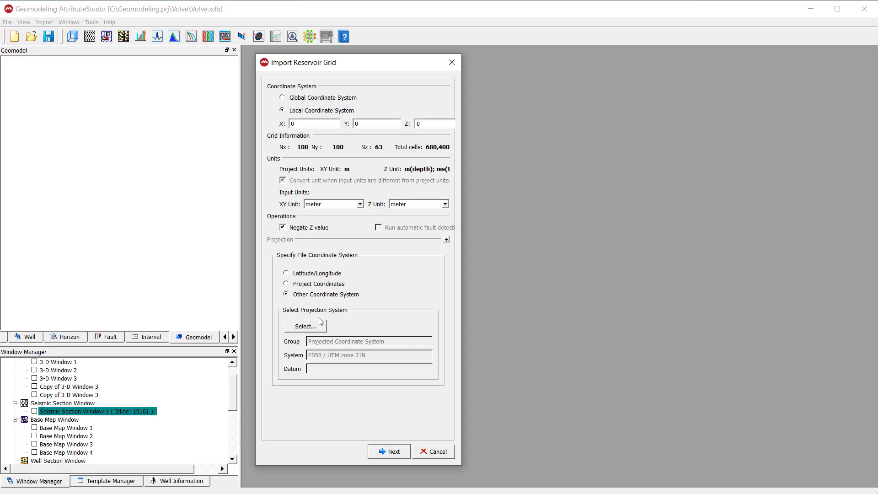
pyautogui.click(305, 326)
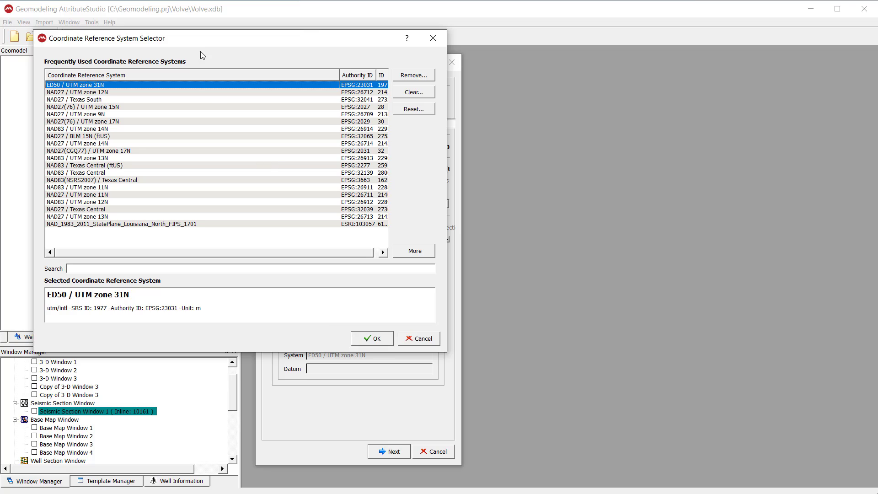
pyautogui.moveTo(198, 38); pyautogui.dragTo(520, 105)
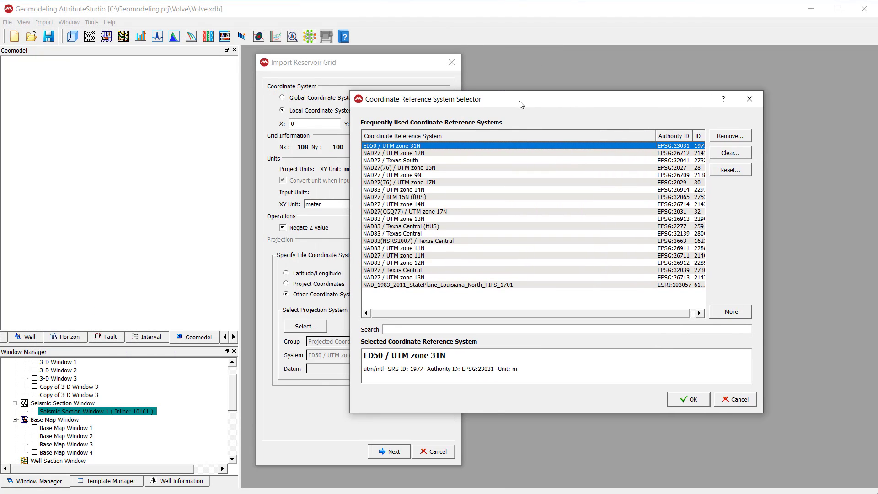
pyautogui.click(754, 103)
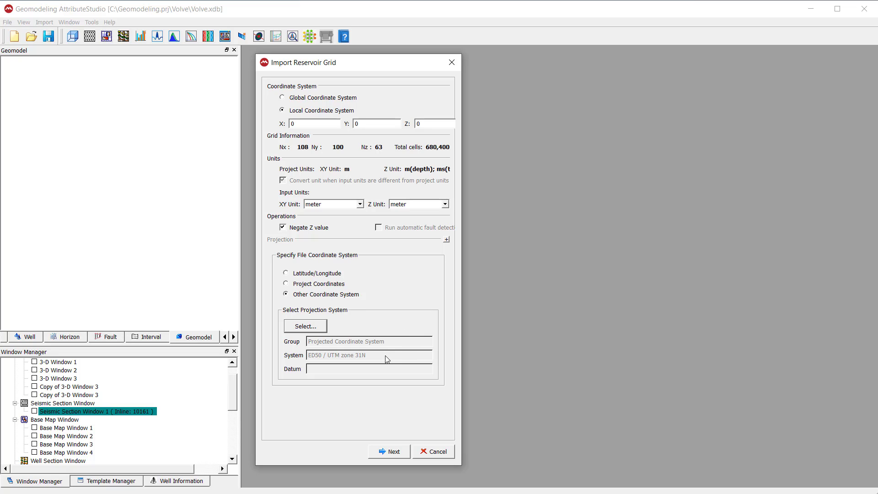
pyautogui.click(343, 284)
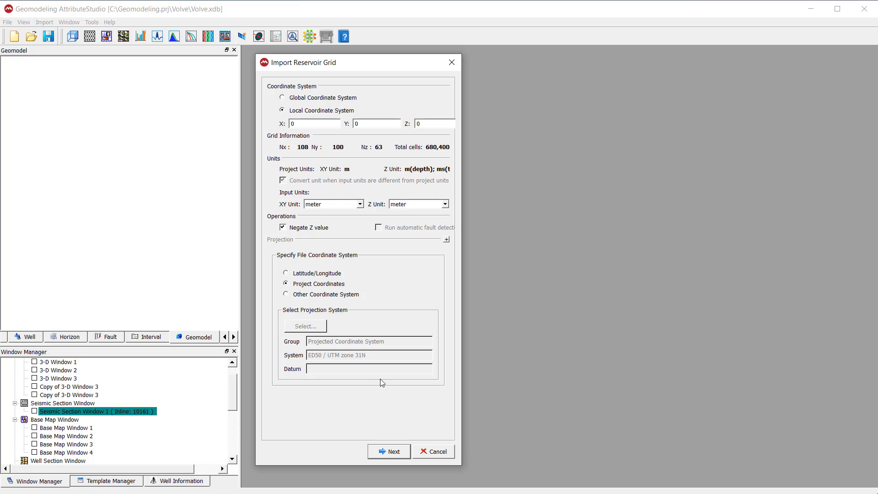
# Step: Accept the coordinate settings, assign the Water Saturation template to the SWL property grid and finish the reservoir grid import
pyautogui.click(394, 452)
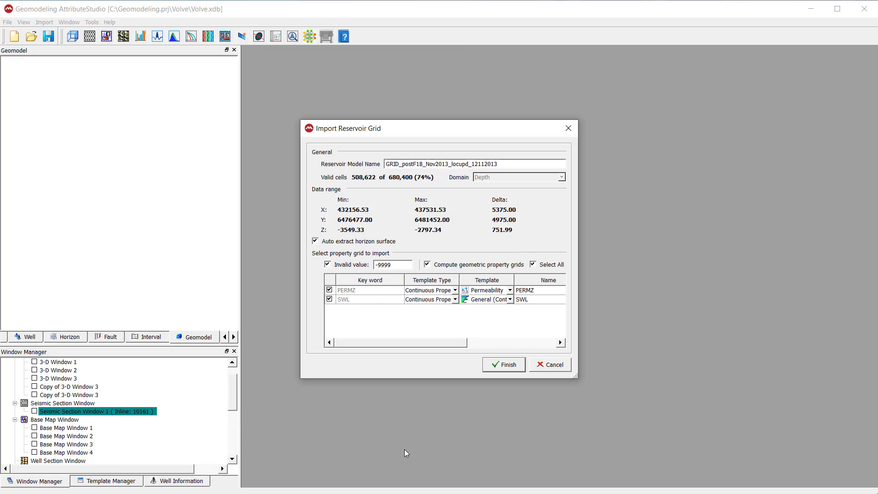
pyautogui.moveTo(452, 138); pyautogui.dragTo(415, 83)
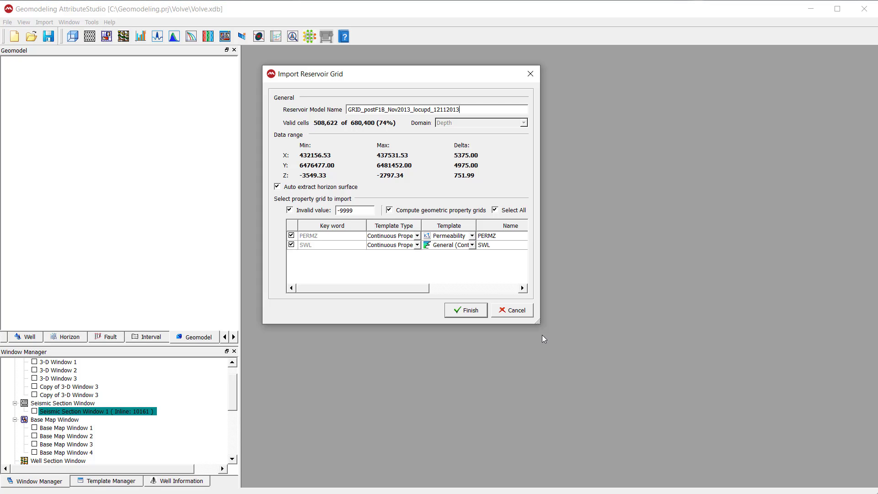
pyautogui.moveTo(539, 323); pyautogui.dragTo(626, 365)
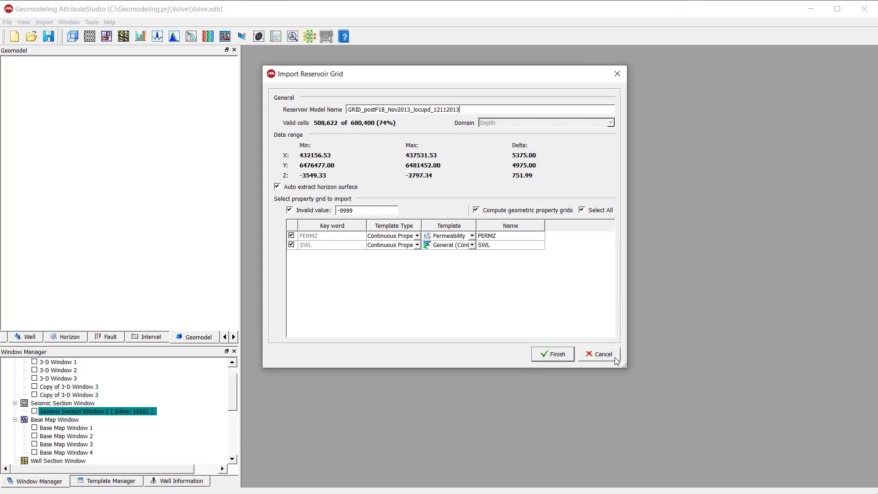
pyautogui.click(471, 245)
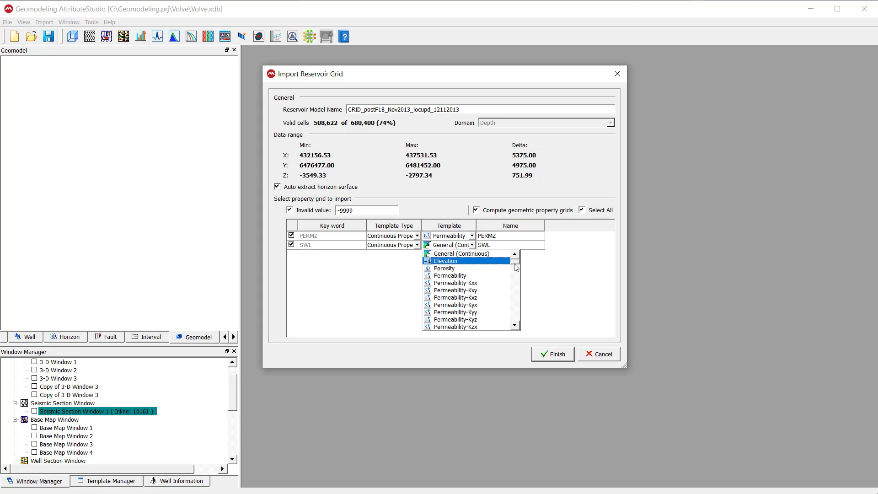
pyautogui.moveTo(516, 264); pyautogui.dragTo(520, 310)
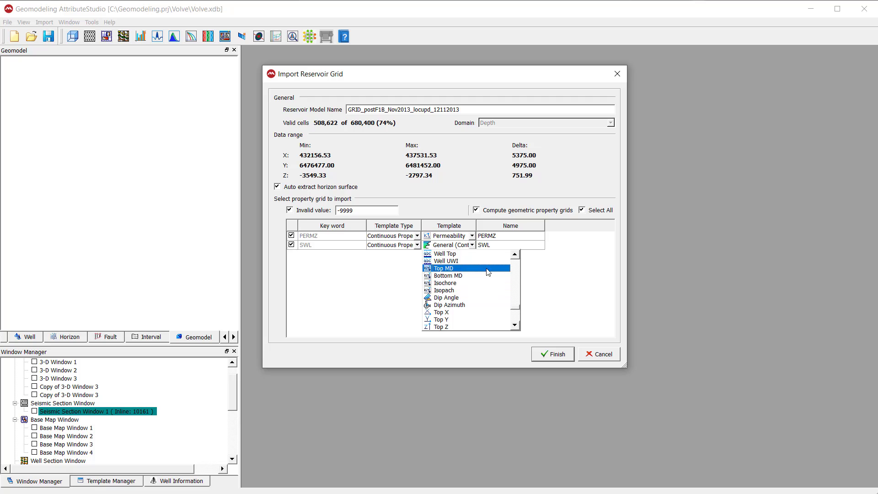
pyautogui.scroll(-4, 474, 318)
pyautogui.press('s')
pyautogui.press('s')
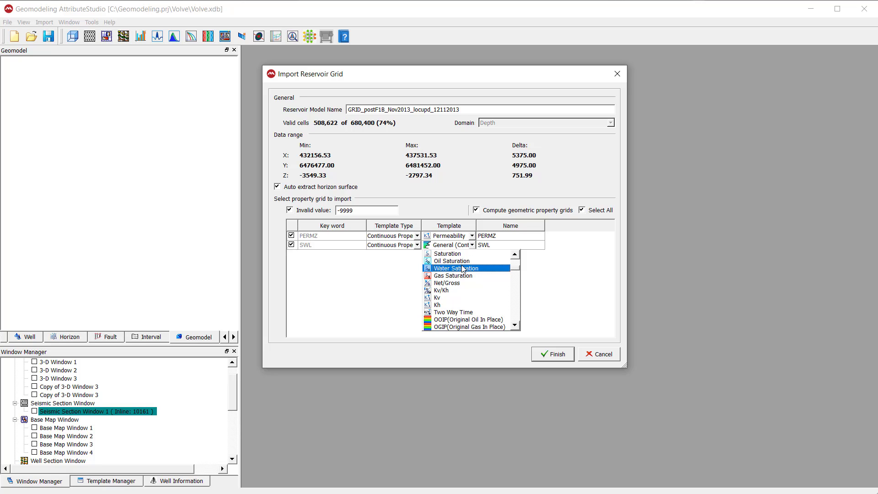
pyautogui.click(453, 269)
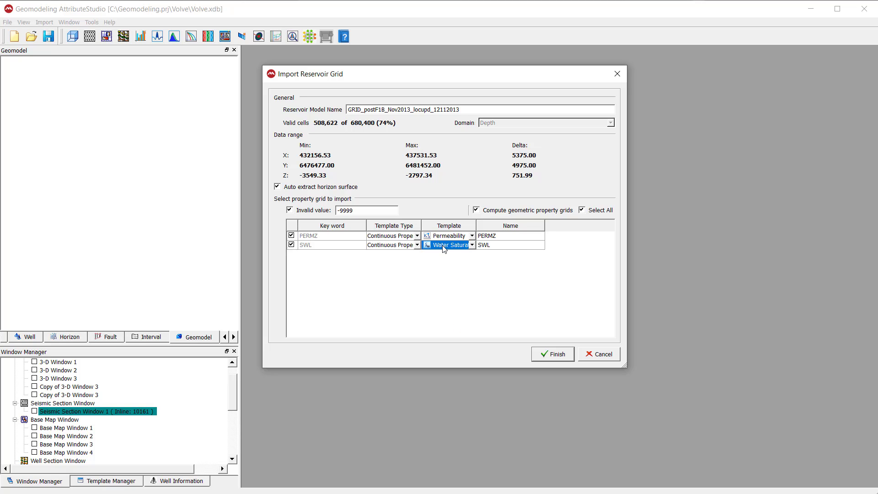
pyautogui.click(471, 286)
pyautogui.click(563, 359)
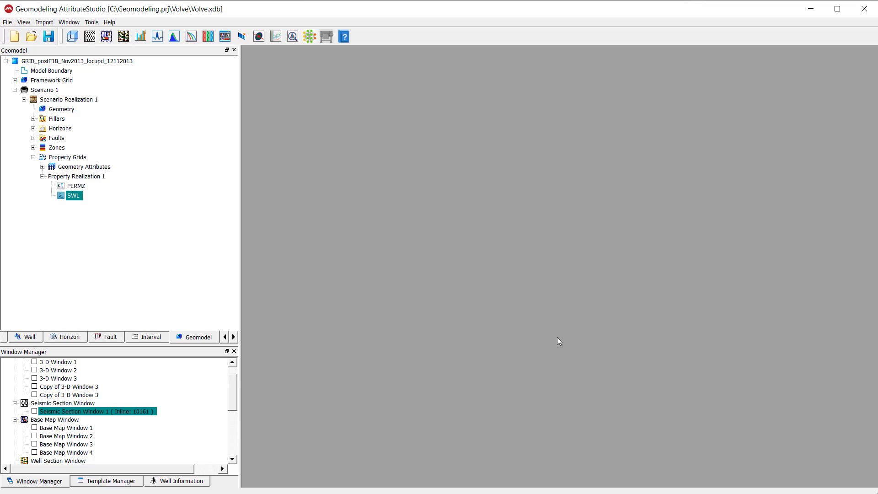
# Step: Examine the imported reservoir model's structure, including its model boundary and the framework grid's geometry, pillars, horizons, faults and zones
pyautogui.click(158, 126)
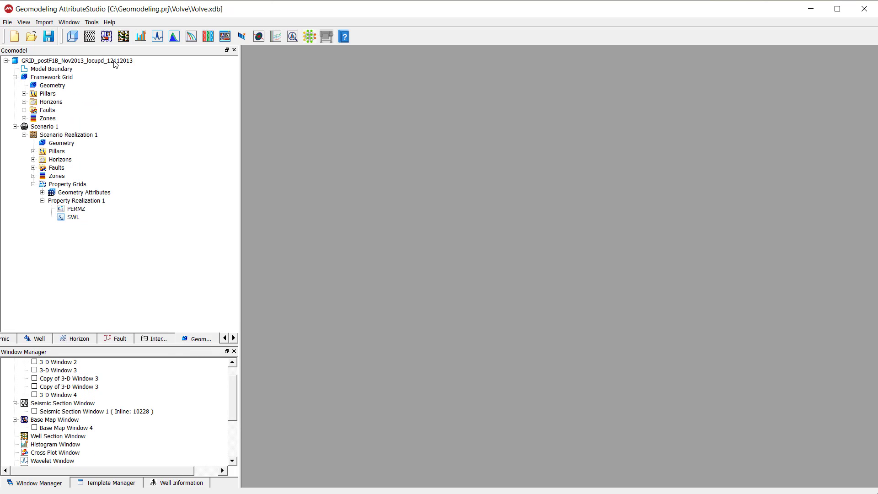
pyautogui.click(115, 64)
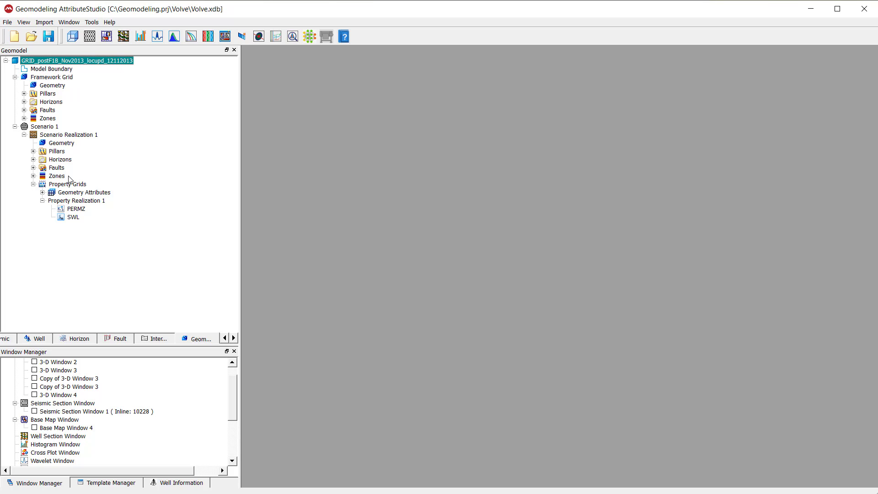
pyautogui.click(98, 75)
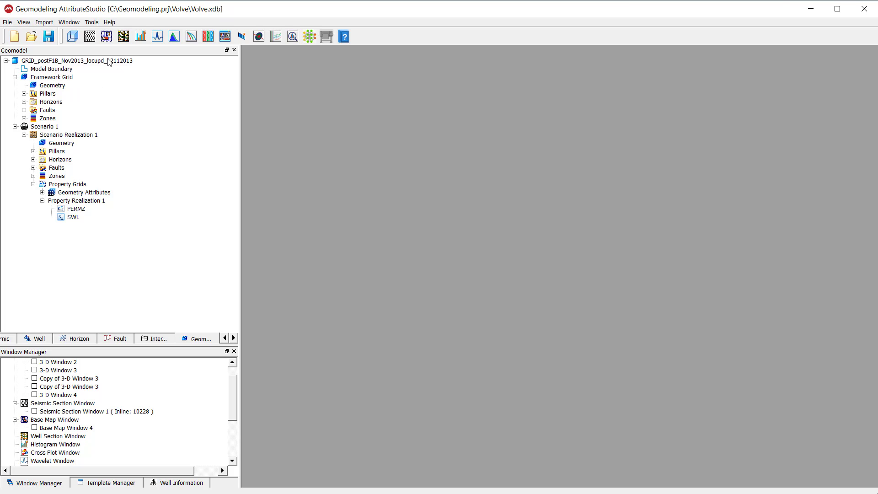
pyautogui.click(108, 60)
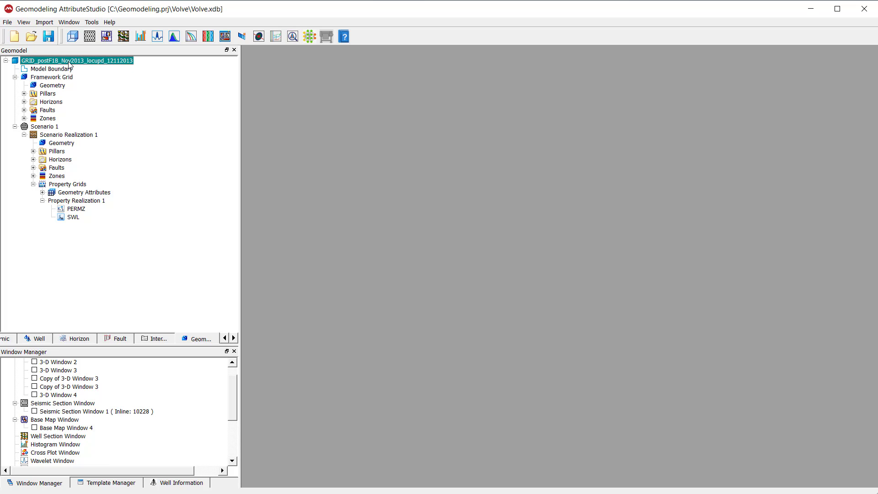
pyautogui.click(61, 69)
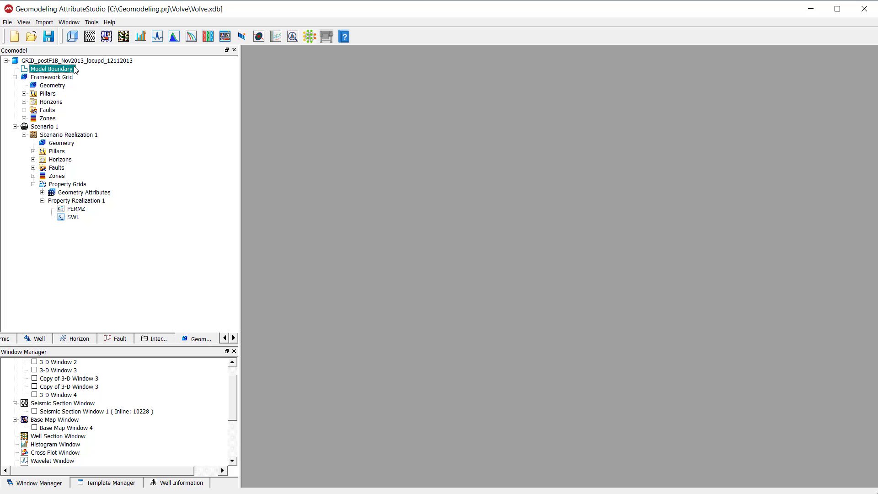
pyautogui.click(70, 77)
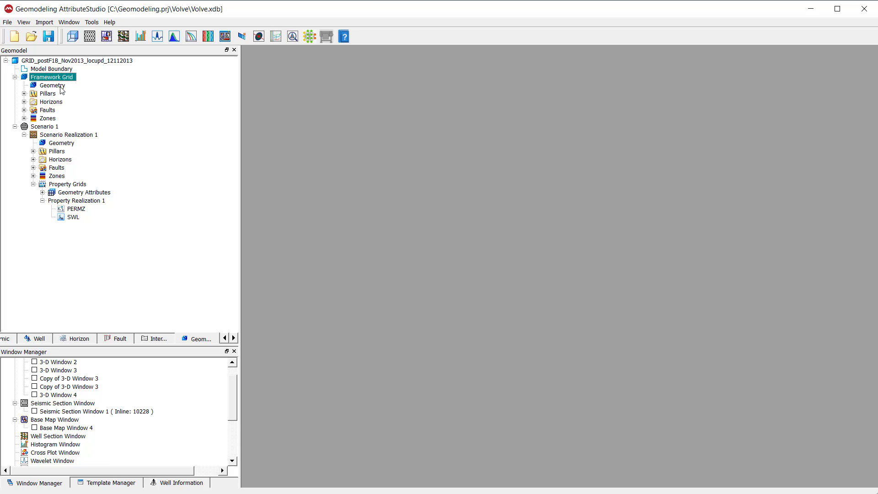
pyautogui.click(64, 85)
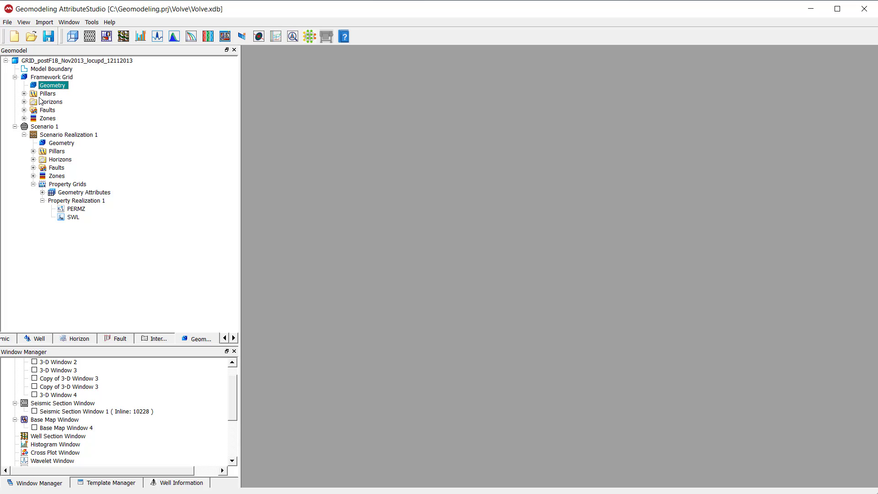
pyautogui.click(48, 94)
pyautogui.click(53, 102)
pyautogui.click(52, 112)
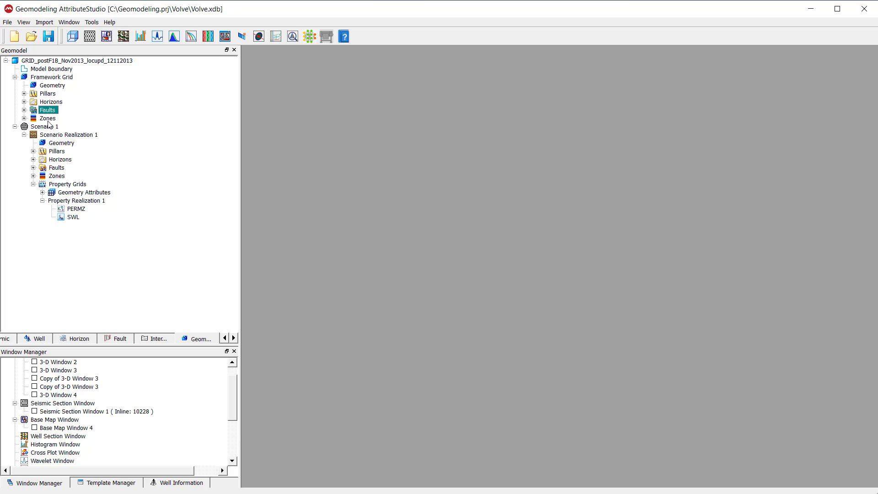
pyautogui.click(49, 118)
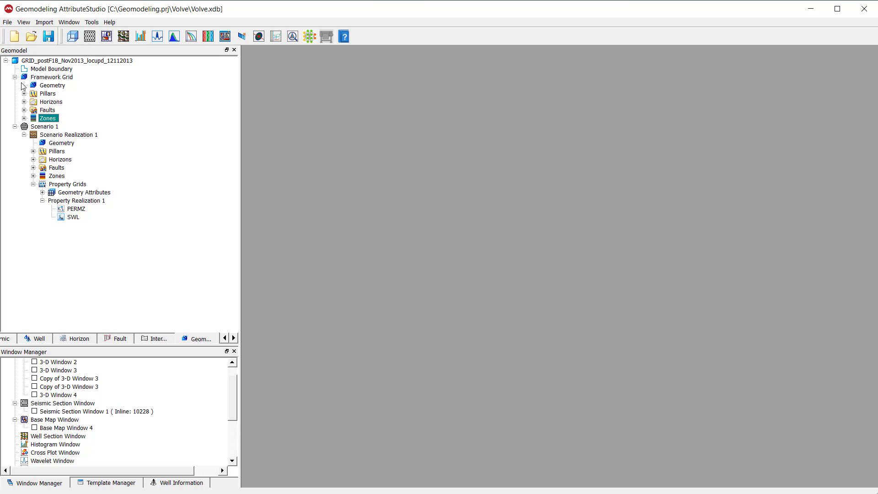
# Step: Look through the contents of the framework grid's Pillars, Horizons and Zones, collapsing each one again
pyautogui.click(24, 93)
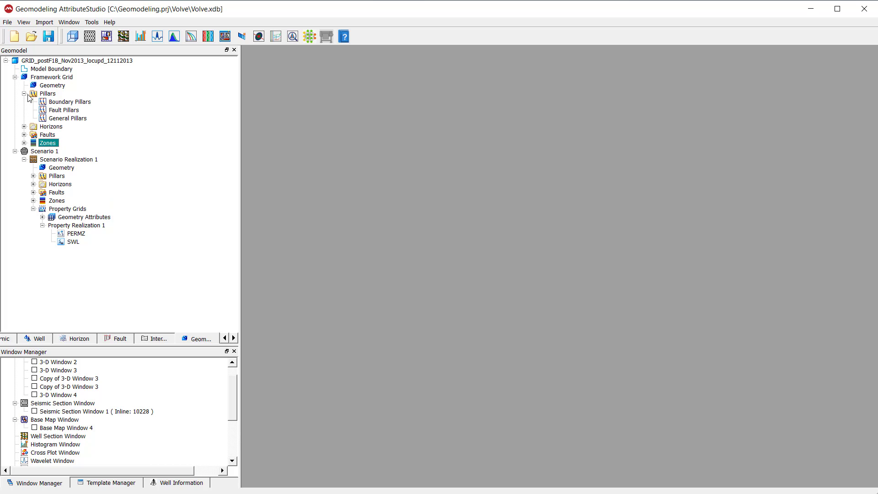
pyautogui.click(24, 126)
pyautogui.click(25, 93)
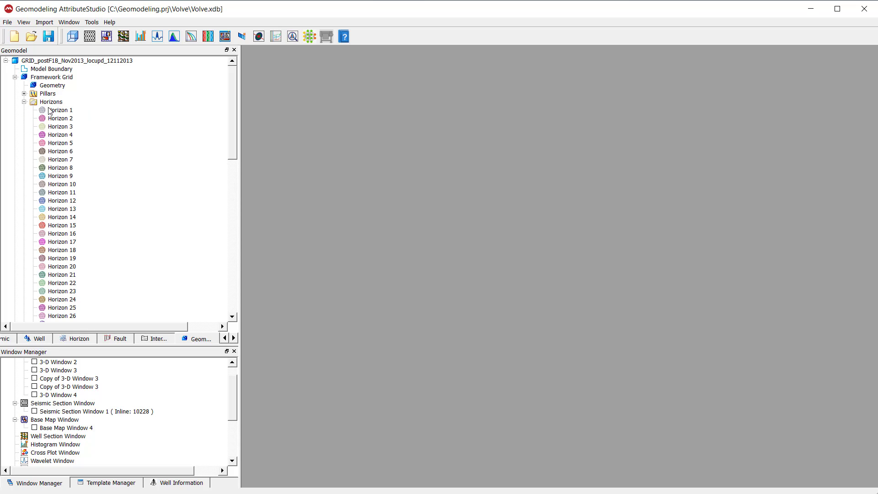
pyautogui.click(24, 102)
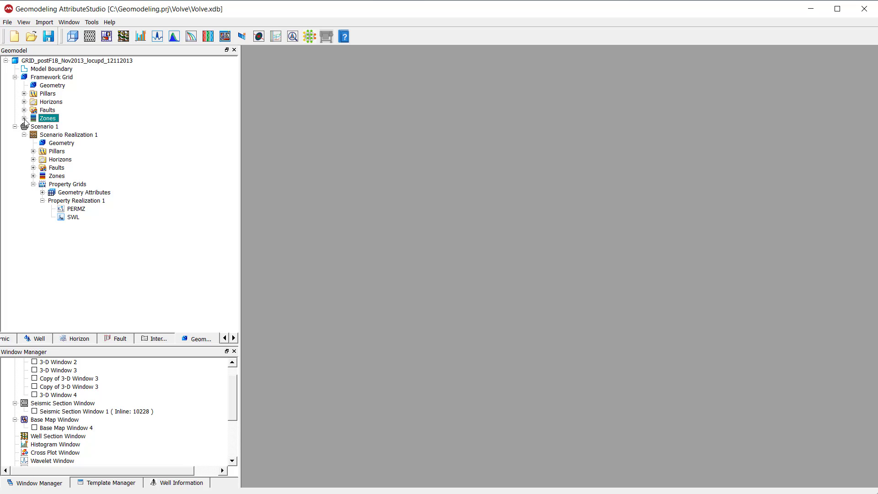
pyautogui.click(25, 119)
pyautogui.click(58, 127)
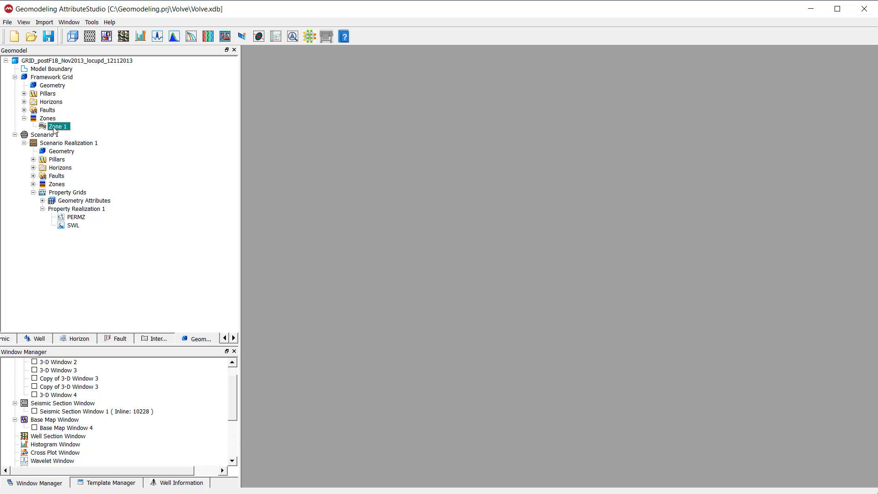
pyautogui.click(24, 119)
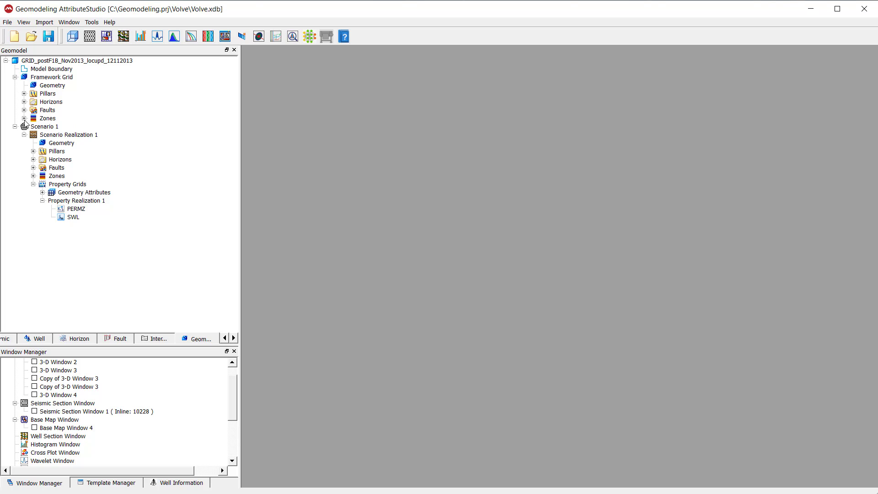
# Step: Examine Scenario 1 and its scenario realization, including its geometry, pillars, horizons, faults, zones and property grids
pyautogui.click(45, 134)
pyautogui.click(46, 127)
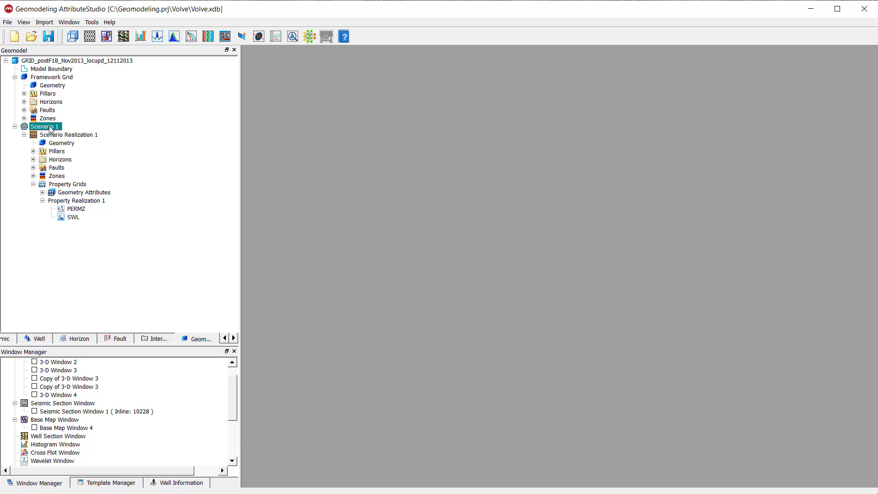
pyautogui.click(56, 135)
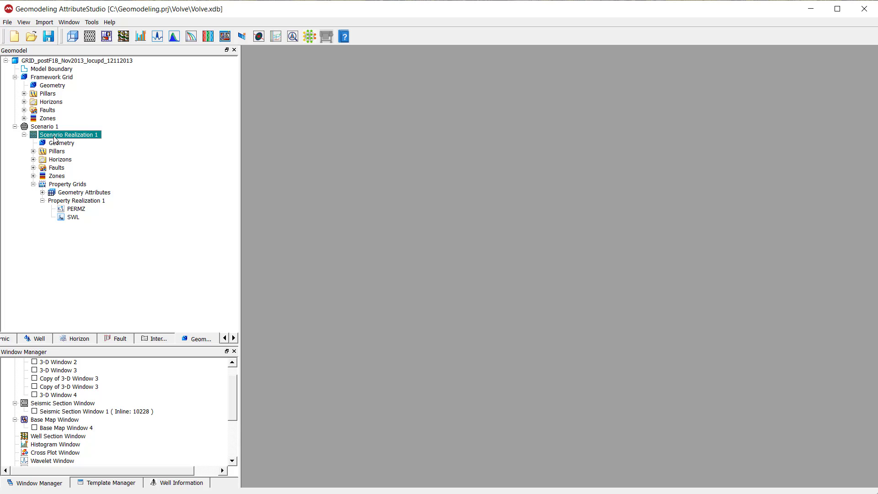
pyautogui.click(67, 60)
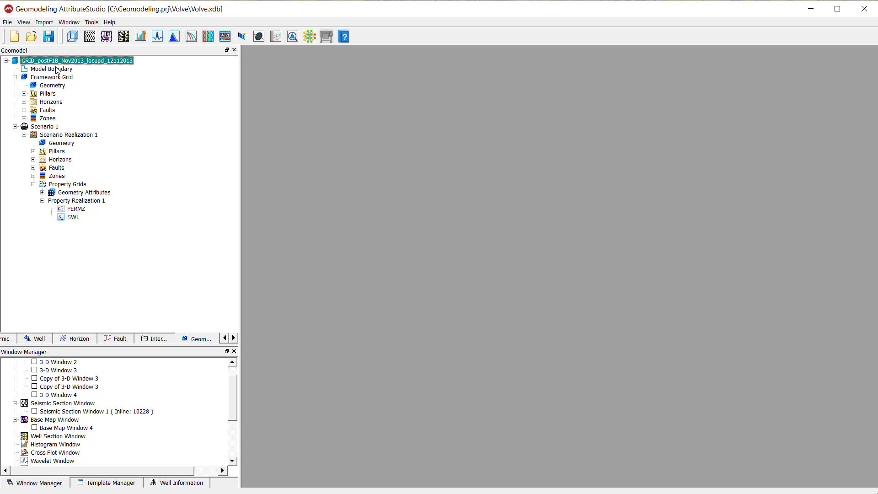
pyautogui.click(47, 135)
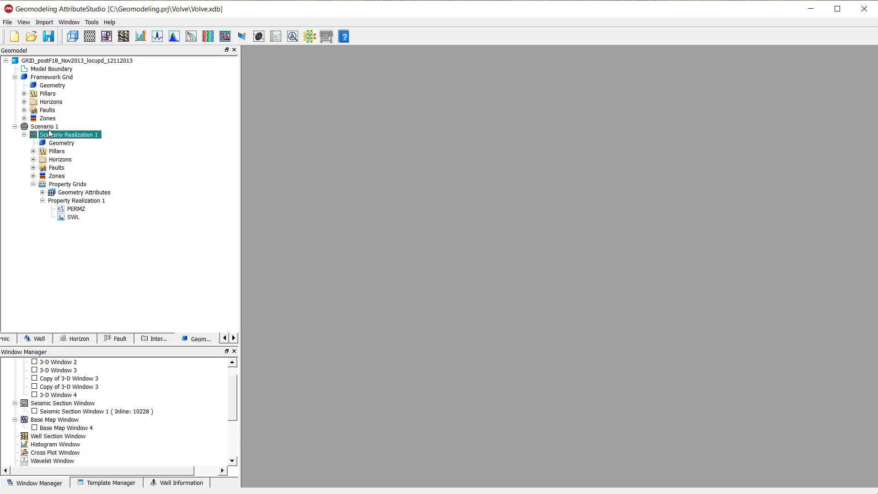
pyautogui.click(54, 143)
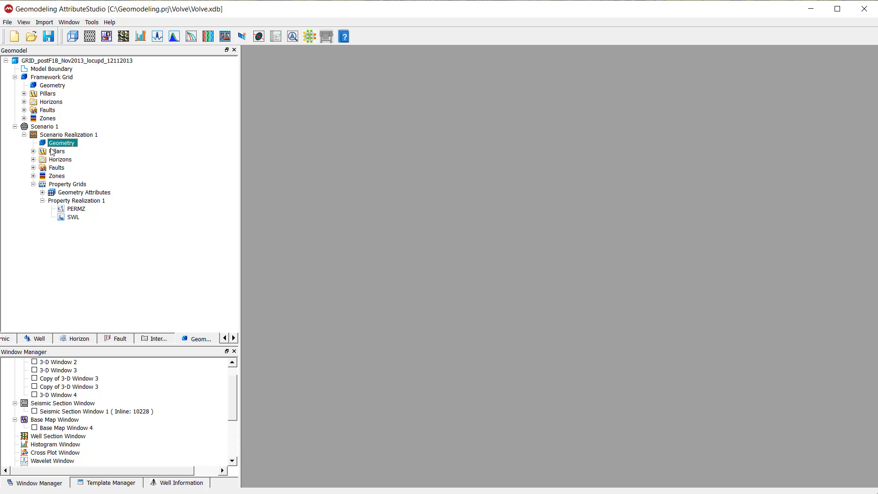
pyautogui.click(61, 152)
pyautogui.click(62, 160)
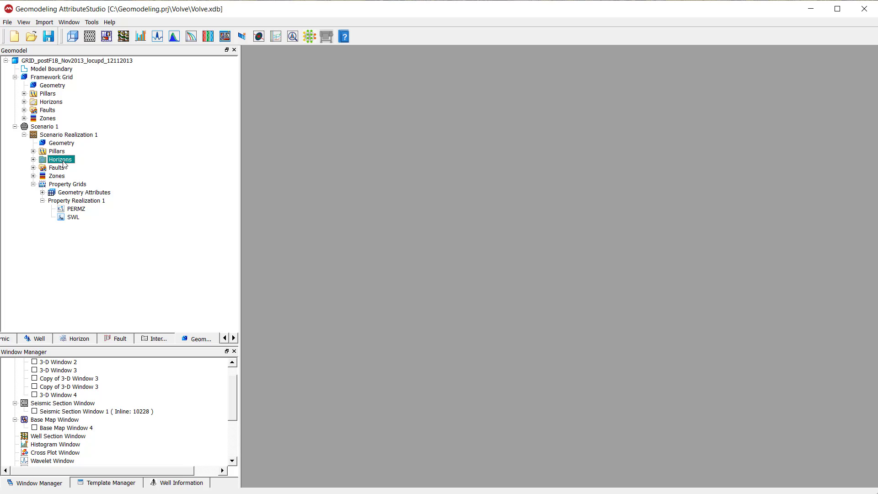
pyautogui.click(61, 168)
pyautogui.click(62, 177)
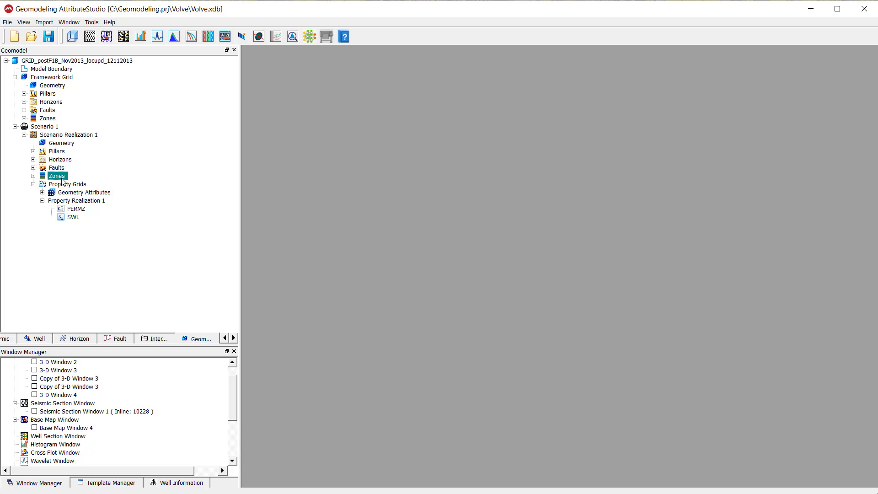
pyautogui.click(63, 185)
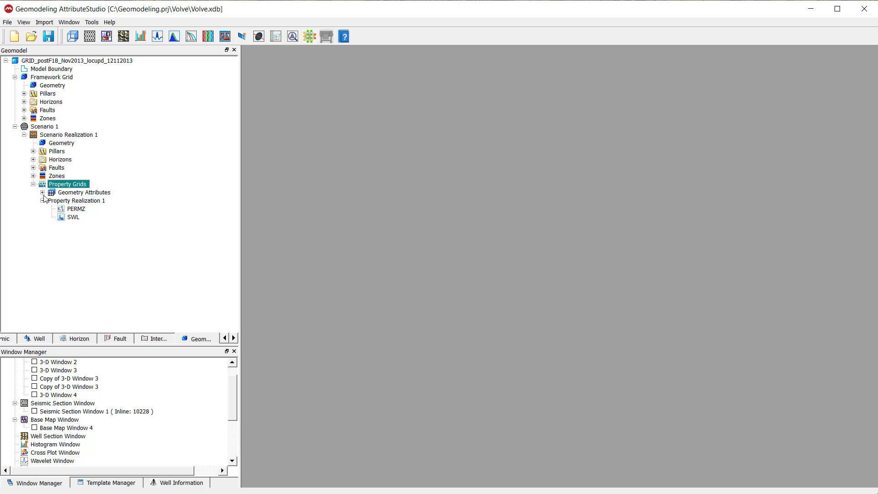
# Step: Look through the Geometry Attributes in Property Grids and the option to recalculate geometrical attributes, leaving the list collapsed again
pyautogui.click(79, 193)
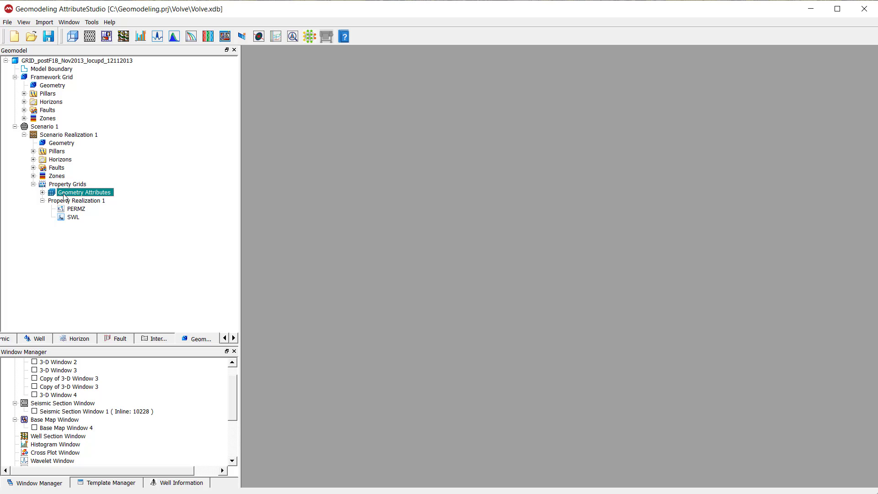
pyautogui.click(42, 192)
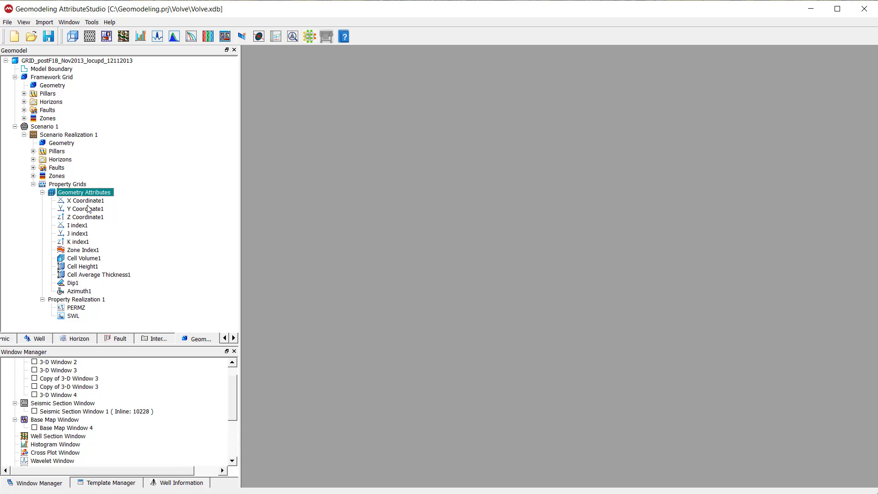
pyautogui.click(86, 201)
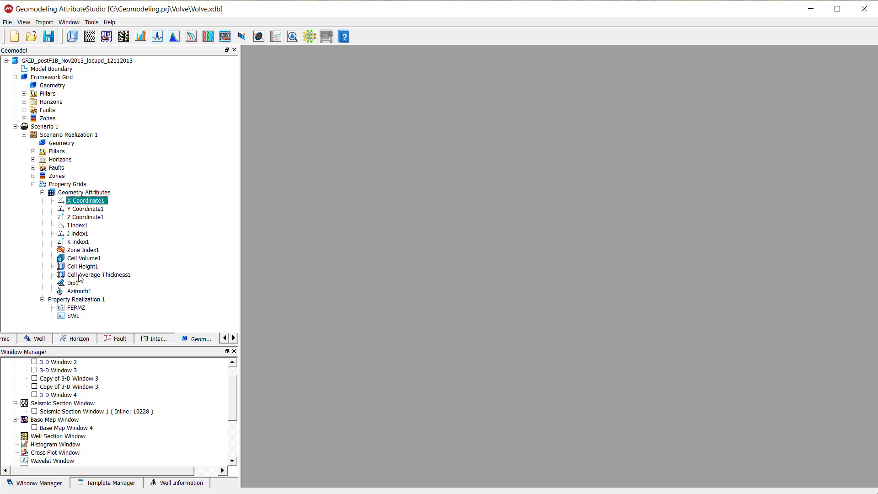
pyautogui.click(80, 192)
pyautogui.rightClick(80, 193)
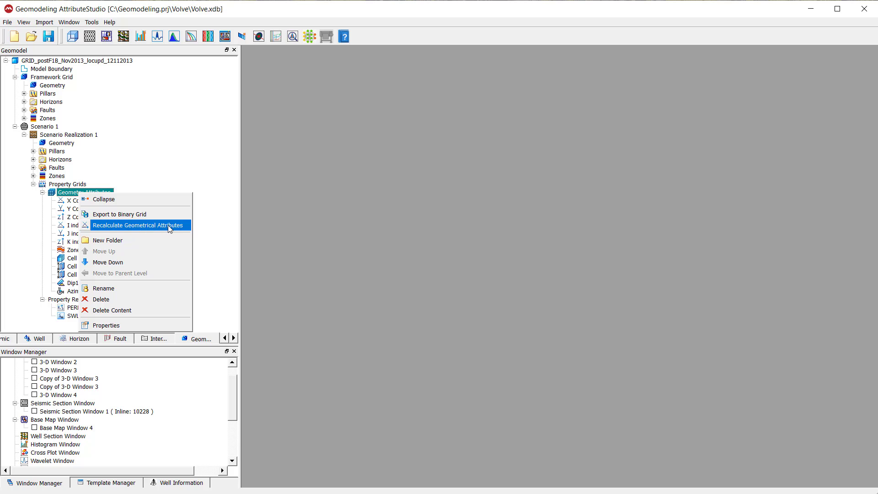
pyautogui.click(115, 182)
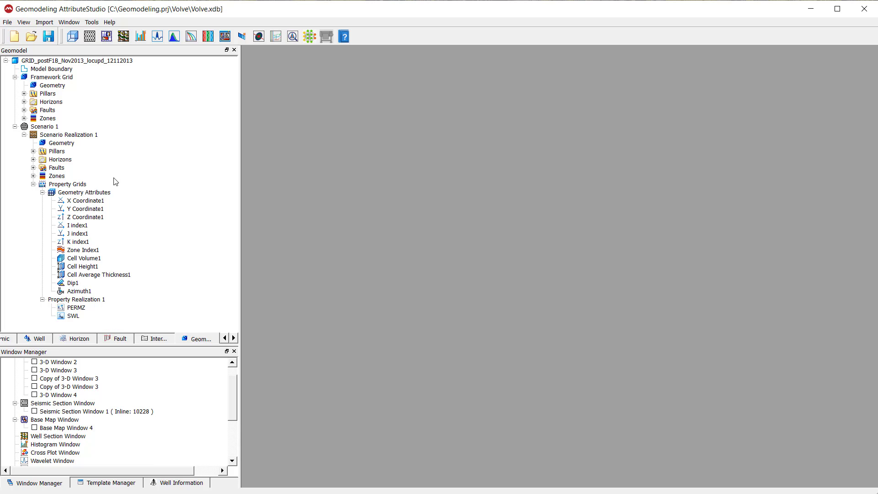
pyautogui.click(42, 192)
# Step: Examine the PERMZ and SWL property grids in Property Realization 1
pyautogui.click(69, 202)
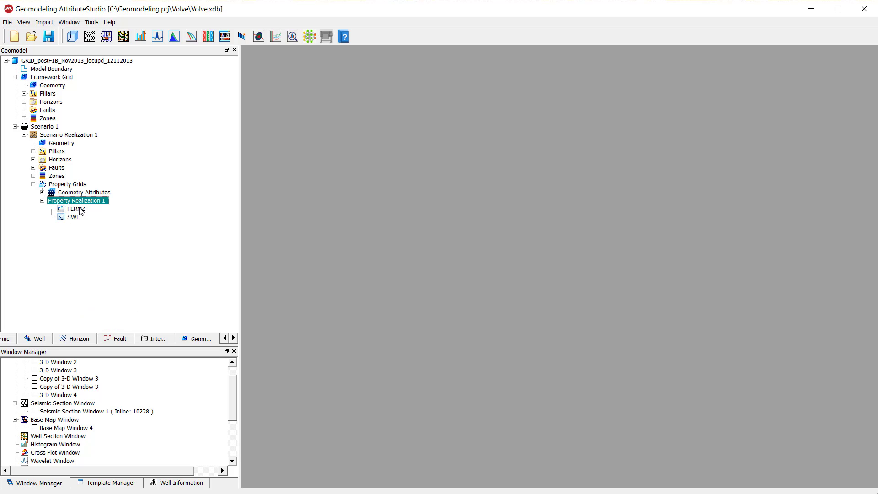
pyautogui.click(80, 209)
pyautogui.click(77, 218)
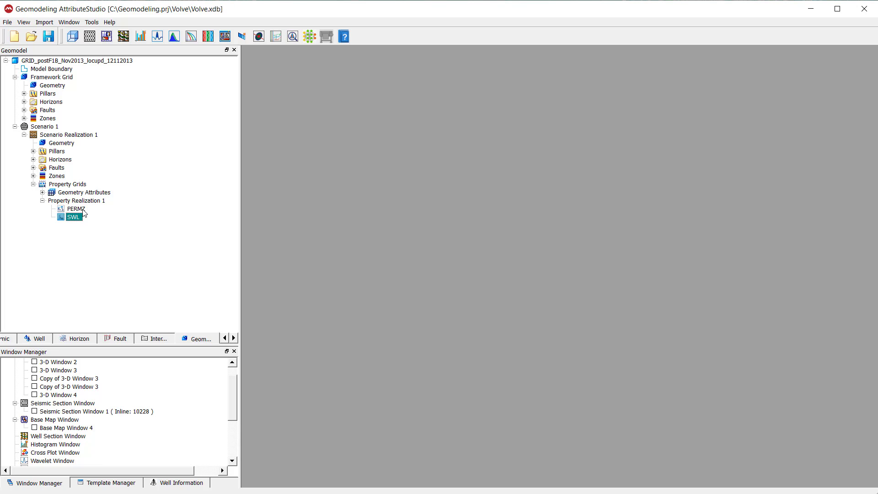
pyautogui.click(75, 209)
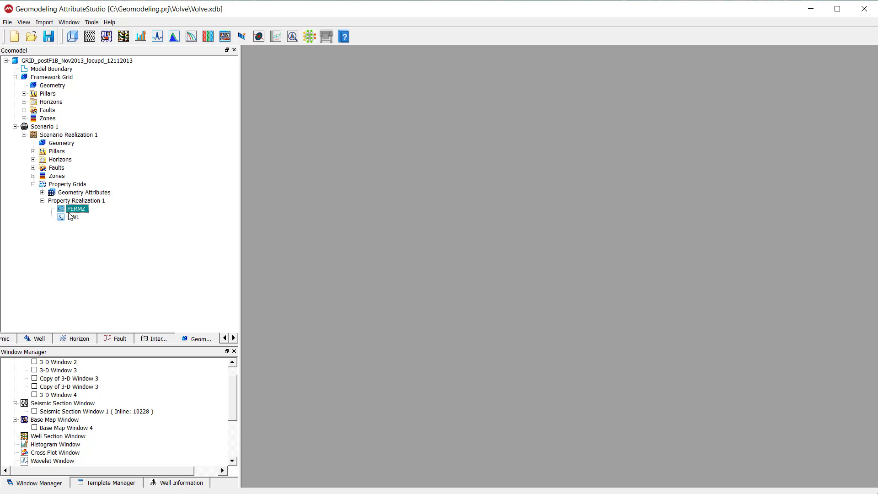
pyautogui.click(71, 217)
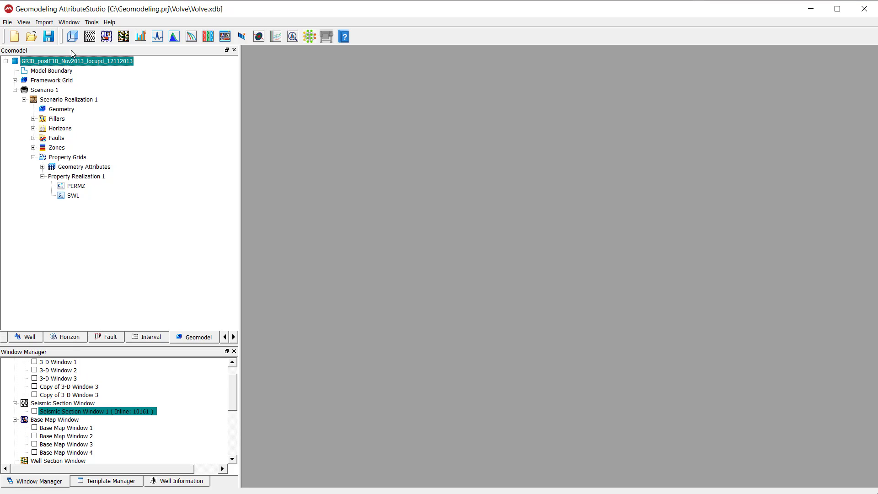
# Step: Open a new maximized 3-D window and display the imported reservoir model with its boundary in it
pyautogui.click(72, 37)
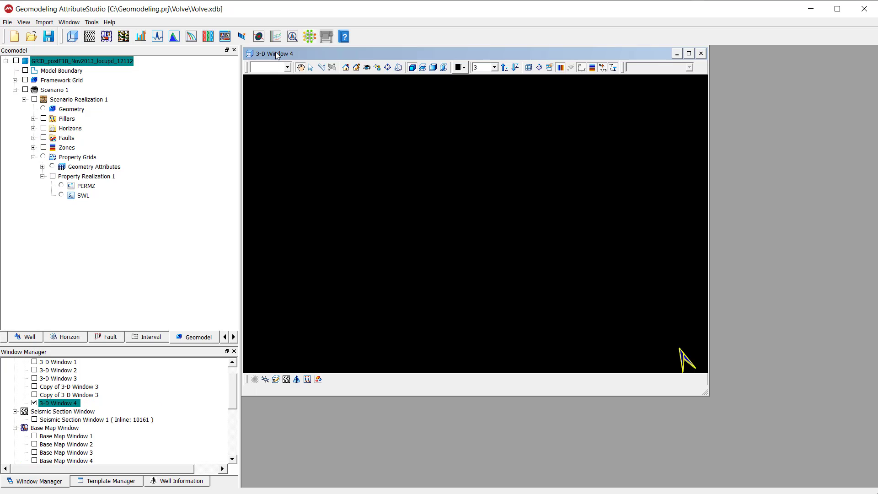
pyautogui.doubleClick(275, 52)
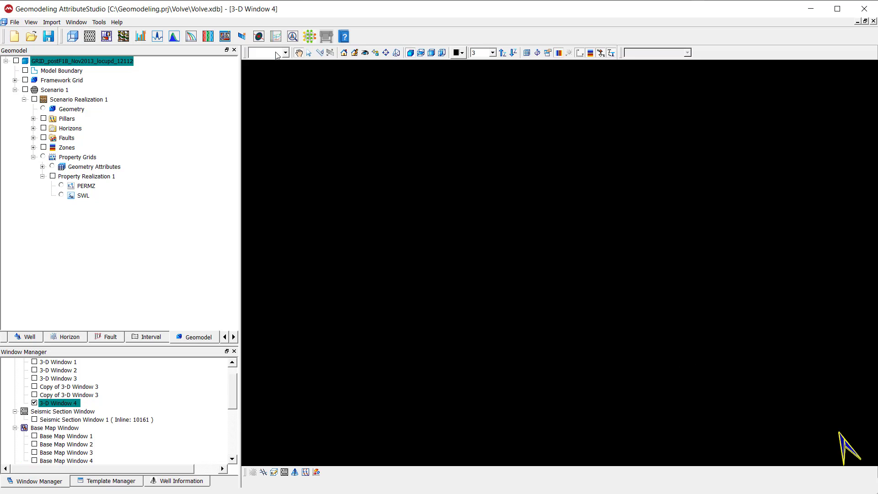
pyautogui.click(16, 61)
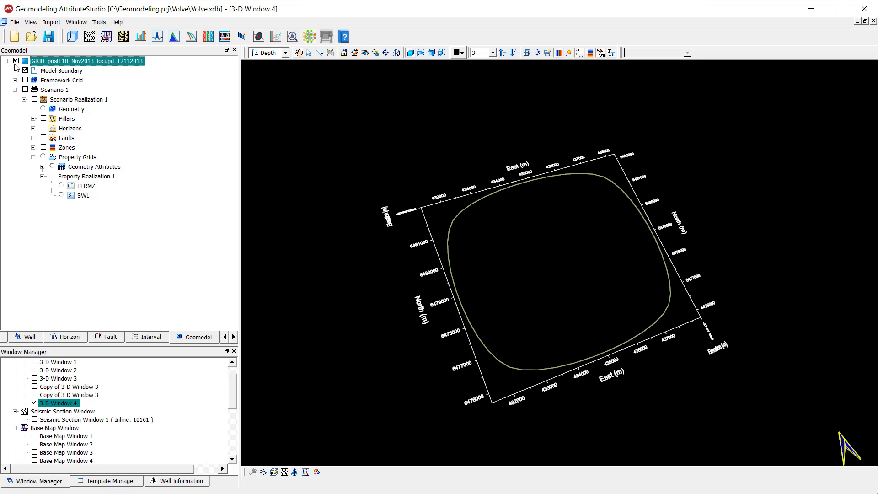
# Step: Display Scenario Realization 1's geometry, hide the model boundary and bring the reservoir grid close into view
pyautogui.click(43, 109)
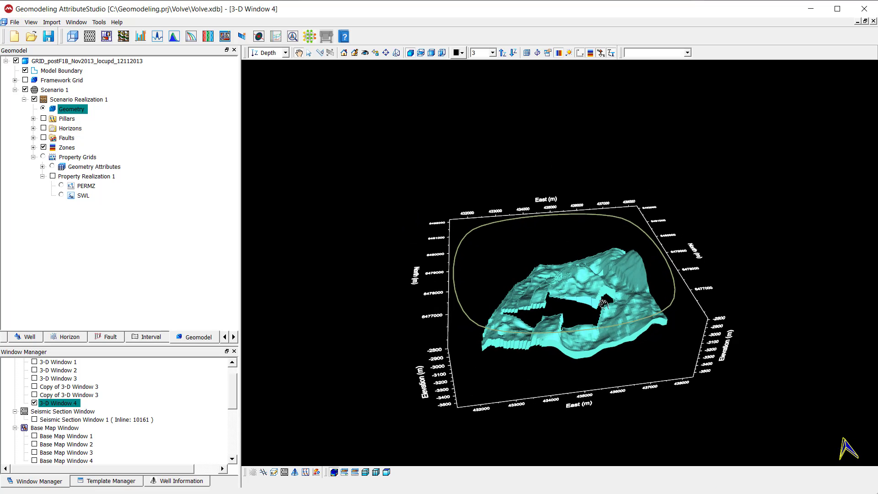
pyautogui.click(25, 70)
pyautogui.moveTo(450, 243); pyautogui.dragTo(567, 357)
pyautogui.scroll(7, 549, 349)
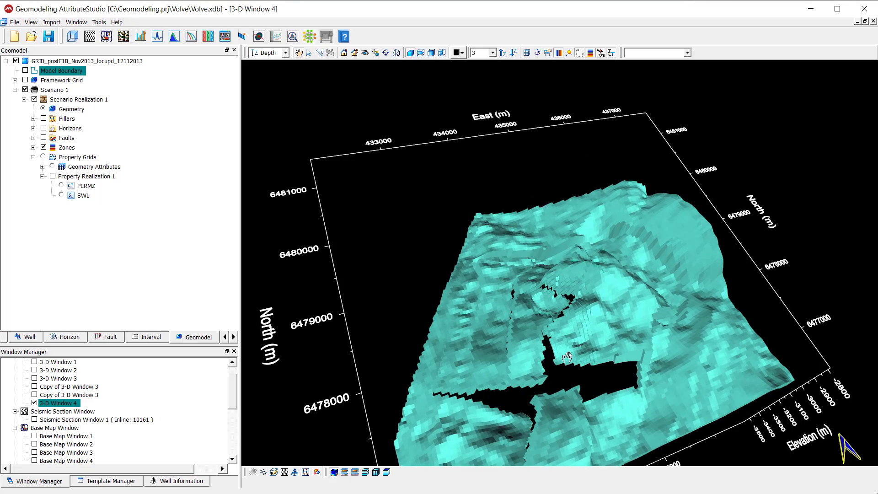
pyautogui.moveTo(567, 357); pyautogui.dragTo(548, 265, button='middle')
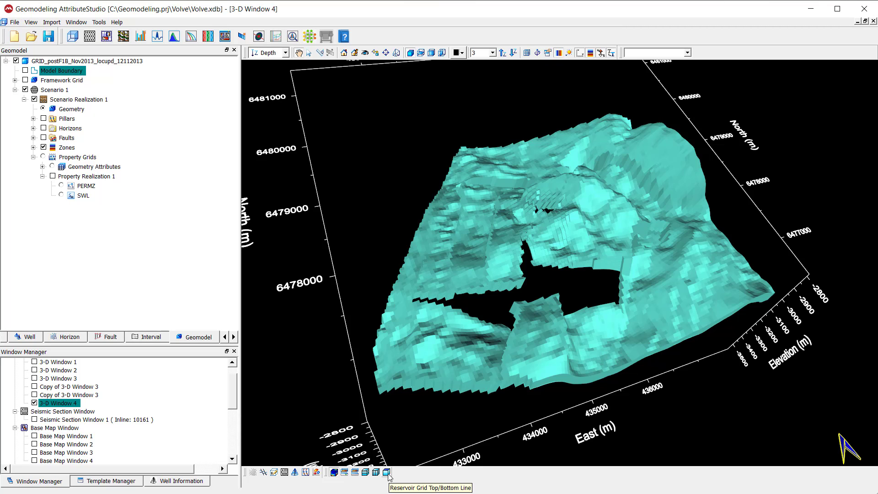
# Step: Show the reservoir grid's top/bottom lines and inspect its cells up close
pyautogui.click(387, 472)
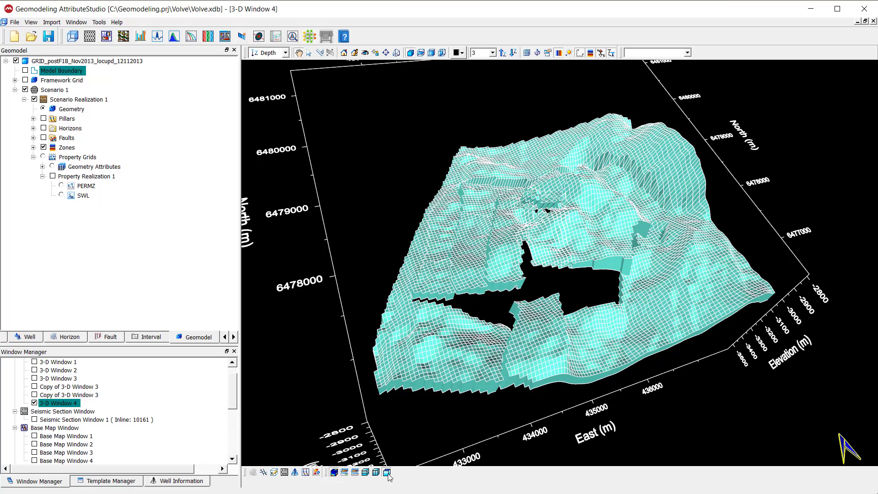
pyautogui.scroll(5, 549, 261)
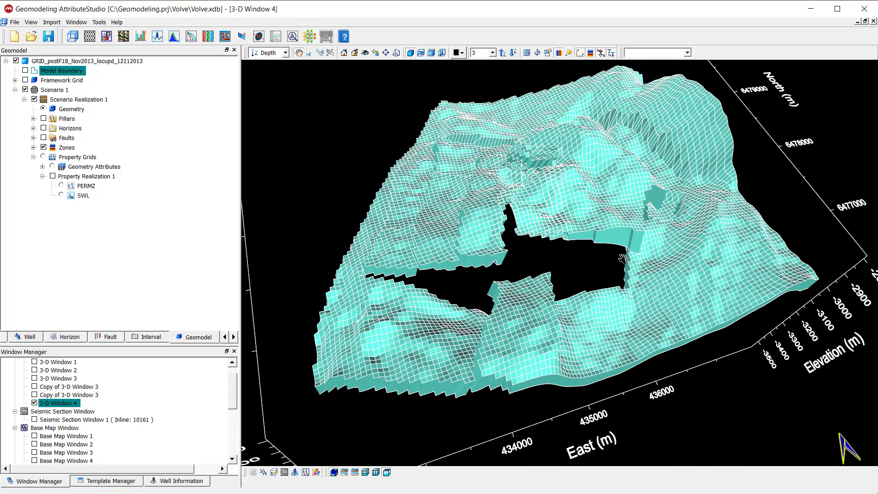
pyautogui.moveTo(597, 289); pyautogui.dragTo(603, 289)
pyautogui.scroll(3, 603, 290)
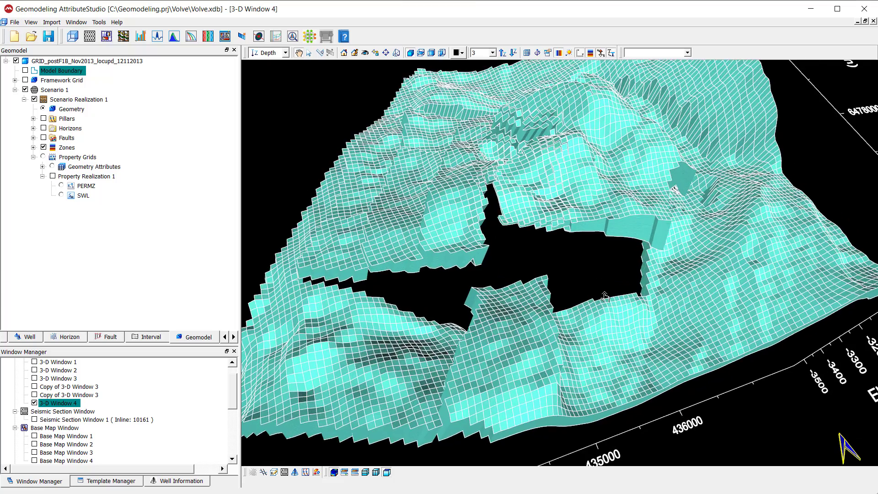
pyautogui.scroll(-3, 604, 296)
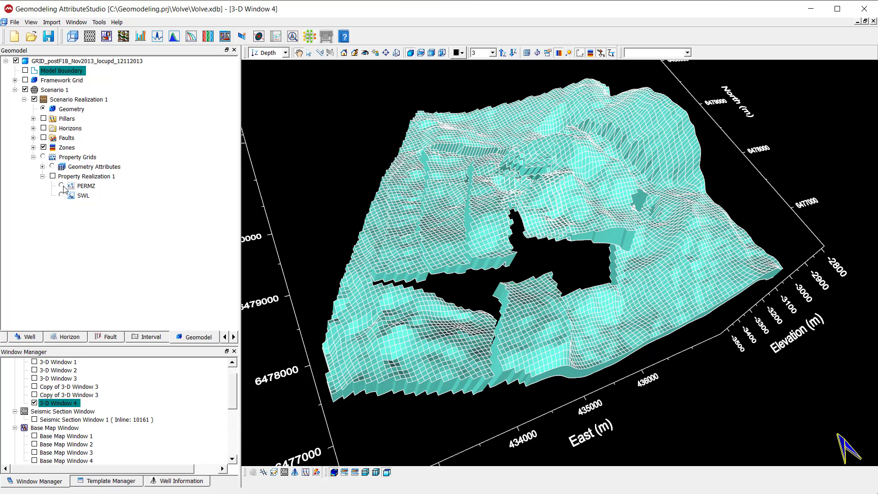
# Step: Display the PERMZ property on the reservoir grid, compare it with SWL and return to PERMZ
pyautogui.click(62, 185)
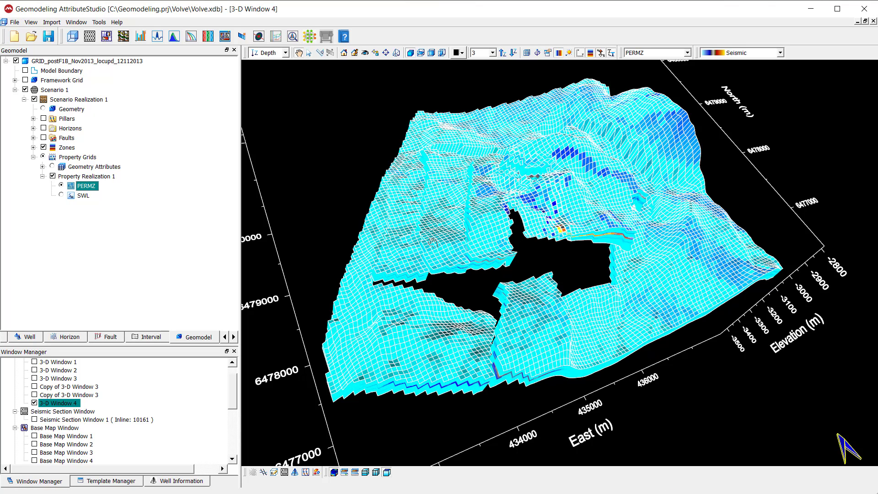
pyautogui.click(62, 195)
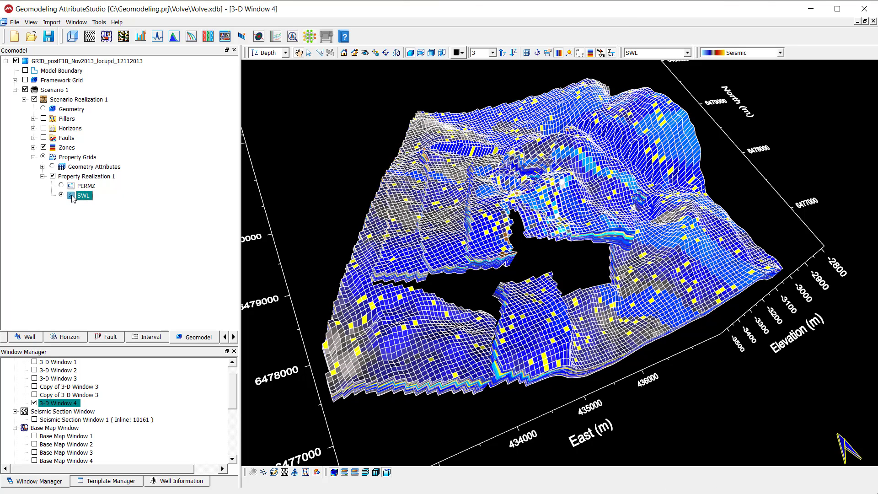
pyautogui.click(63, 186)
# Step: Lower the maximum of PERMZ's color map display range to 3567.225, accept it and hide the grid's top/bottom lines
pyautogui.doubleClick(64, 188)
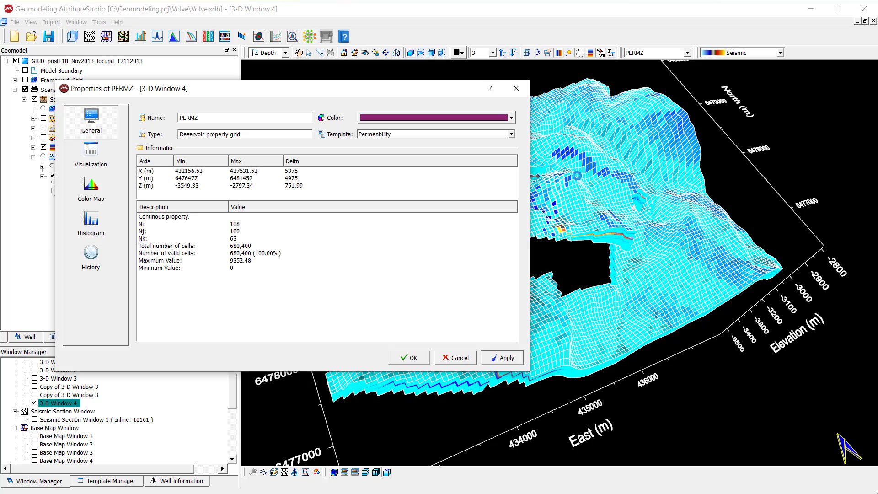
pyautogui.click(113, 165)
pyautogui.click(100, 200)
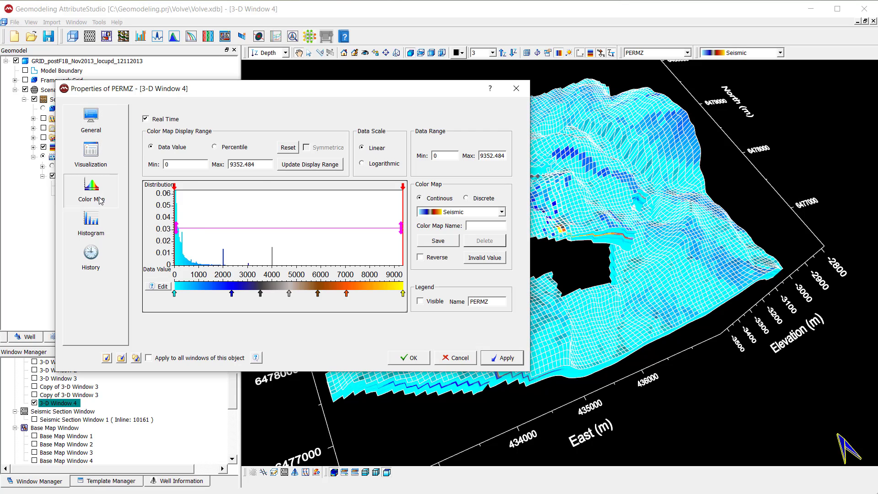
pyautogui.moveTo(403, 224); pyautogui.dragTo(266, 224)
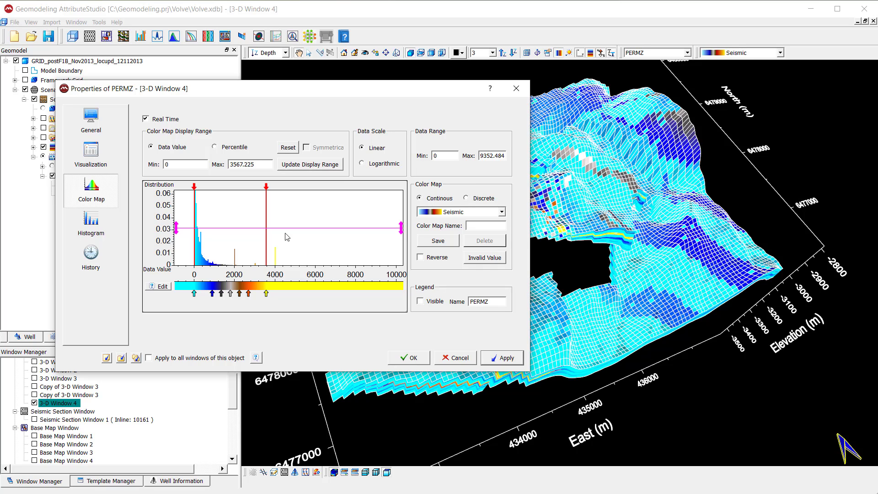
pyautogui.click(401, 360)
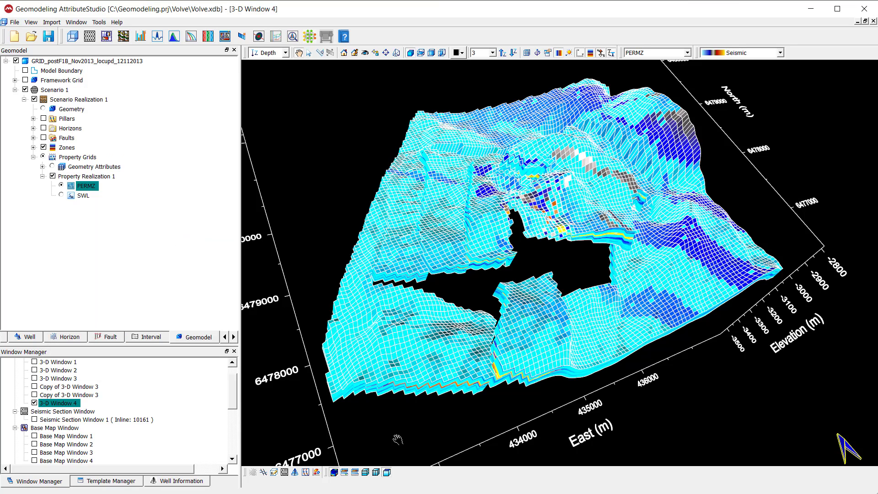
pyautogui.click(388, 473)
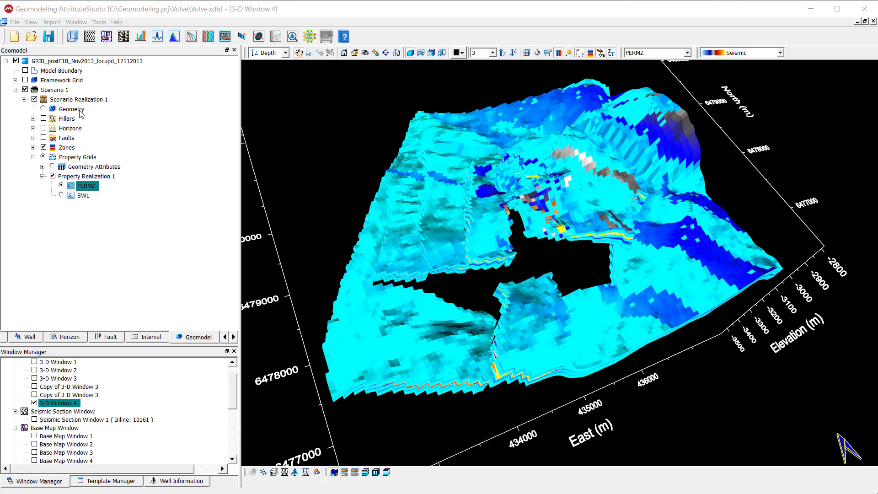
# Step: Display all faults of Scenario Realization 1 together with the PERMZ grid and inspect them where the grid is open
pyautogui.click(33, 137)
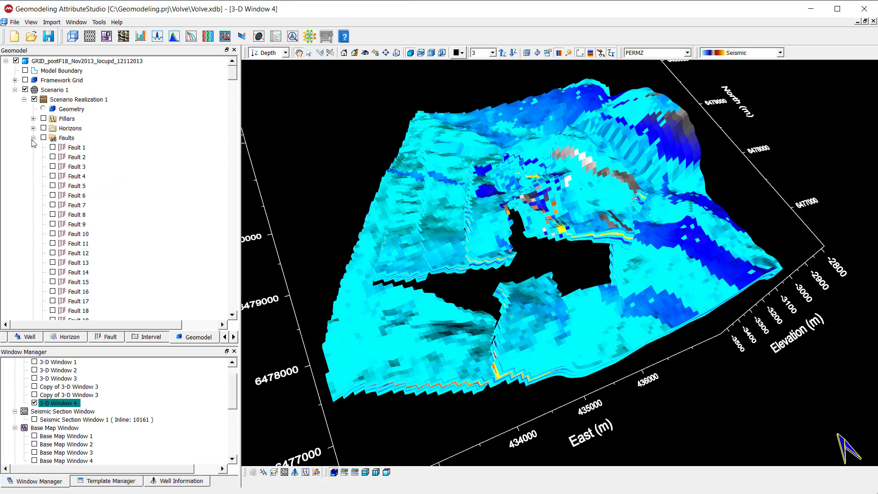
pyautogui.click(65, 139)
pyautogui.click(43, 138)
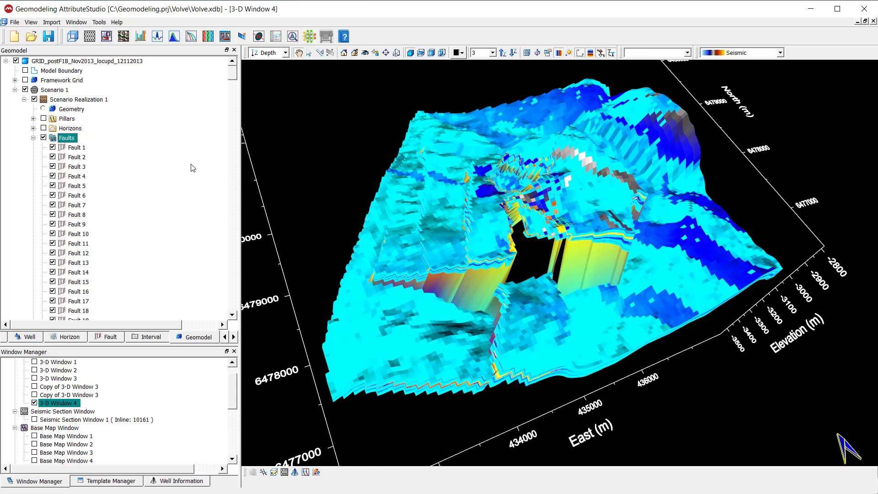
pyautogui.moveTo(346, 243); pyautogui.dragTo(306, 187)
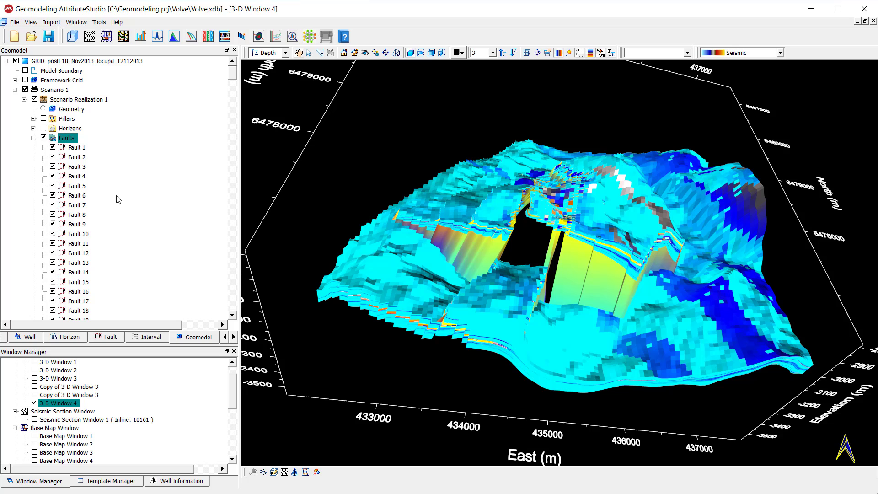
pyautogui.click(34, 138)
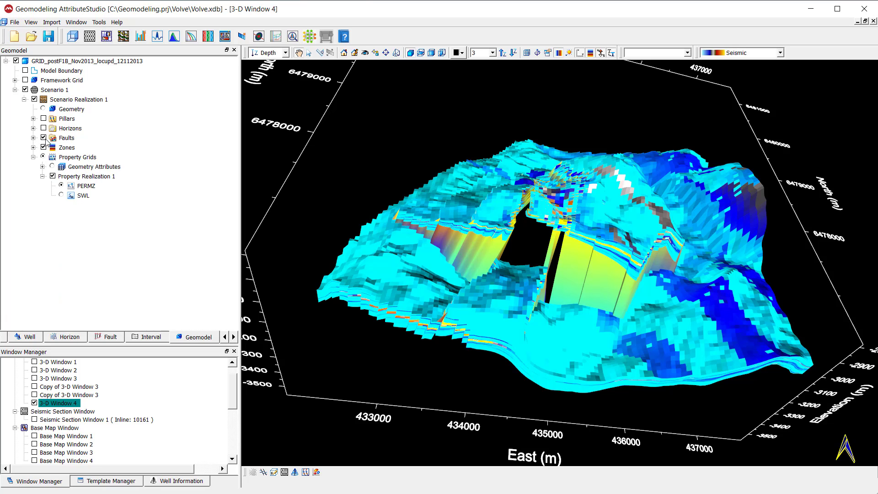
# Step: Hide Property Realization 1 and inspect the scenario's faults from several angles
pyautogui.click(44, 157)
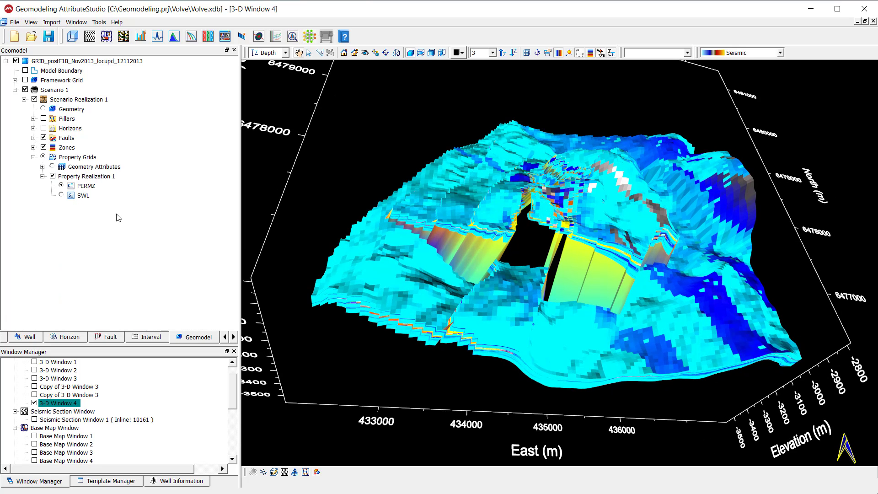
pyautogui.click(53, 176)
pyautogui.moveTo(483, 177); pyautogui.dragTo(509, 329)
pyautogui.moveTo(587, 311); pyautogui.dragTo(547, 339)
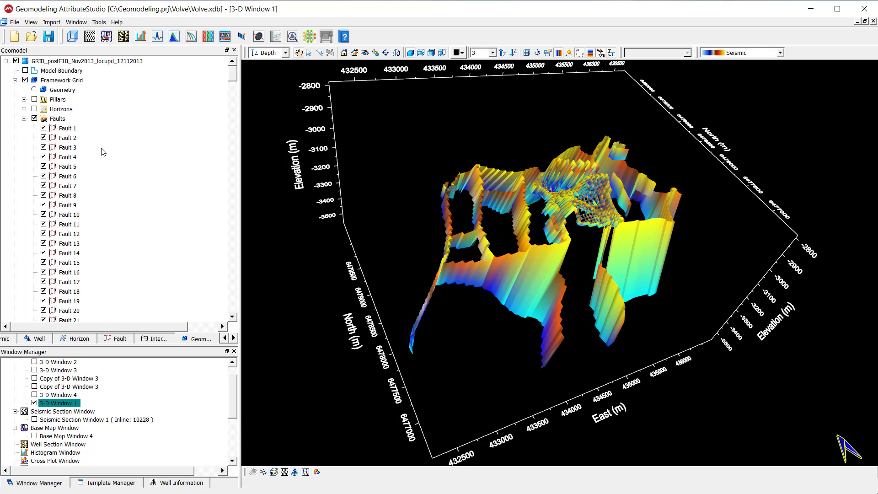
# Step: Set the fill color of the Framework Grid's Fault 1 to Object Color and apply it
pyautogui.click(68, 131)
pyautogui.doubleClick(75, 131)
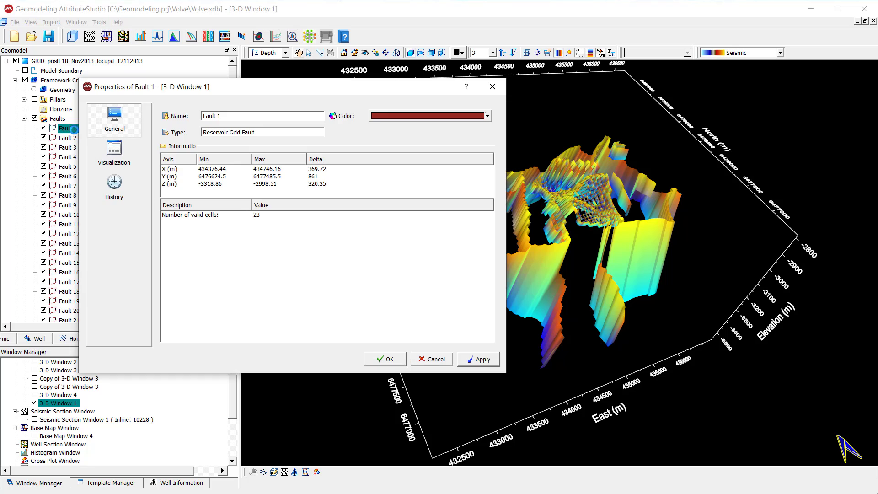
pyautogui.click(130, 151)
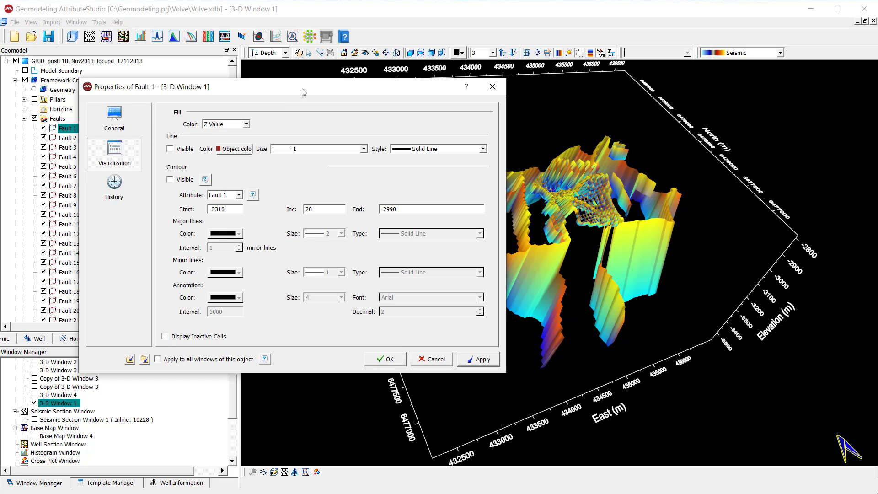
pyautogui.moveTo(303, 89); pyautogui.dragTo(191, 104)
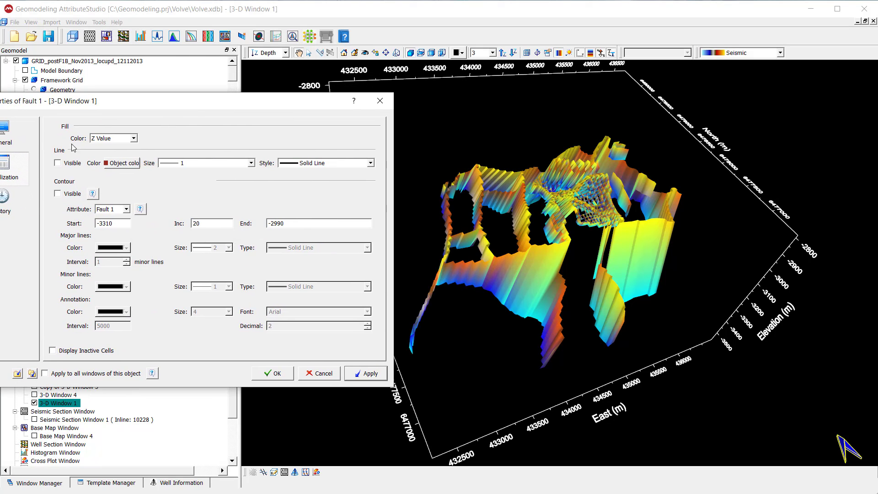
pyautogui.click(122, 141)
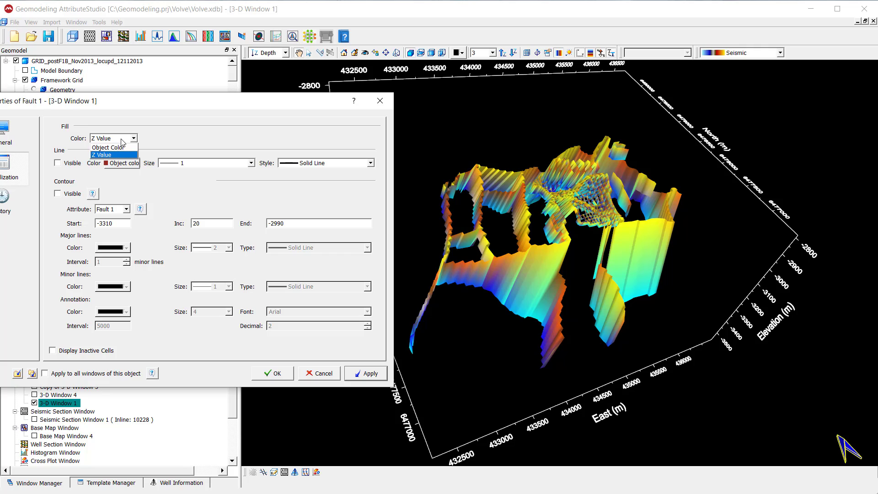
pyautogui.click(127, 148)
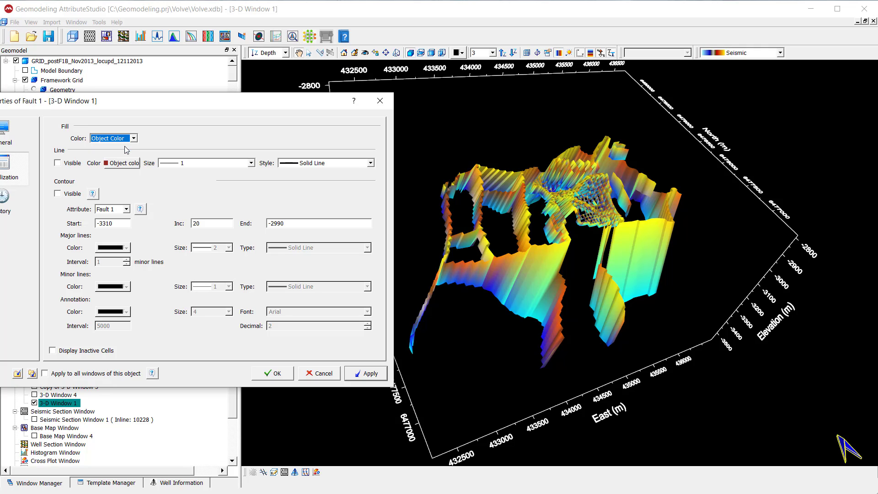
pyautogui.click(379, 373)
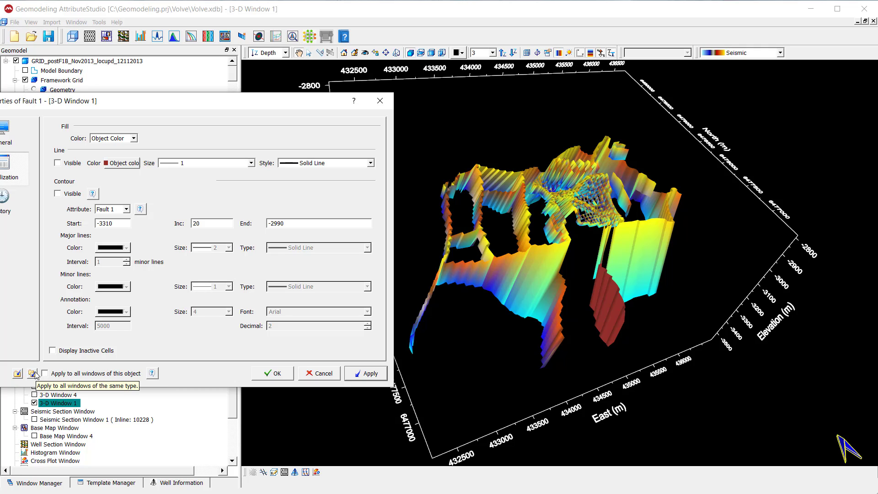
# Step: Extend Fault 1's visualization settings to all objects of the same type and accept the properties
pyautogui.click(32, 373)
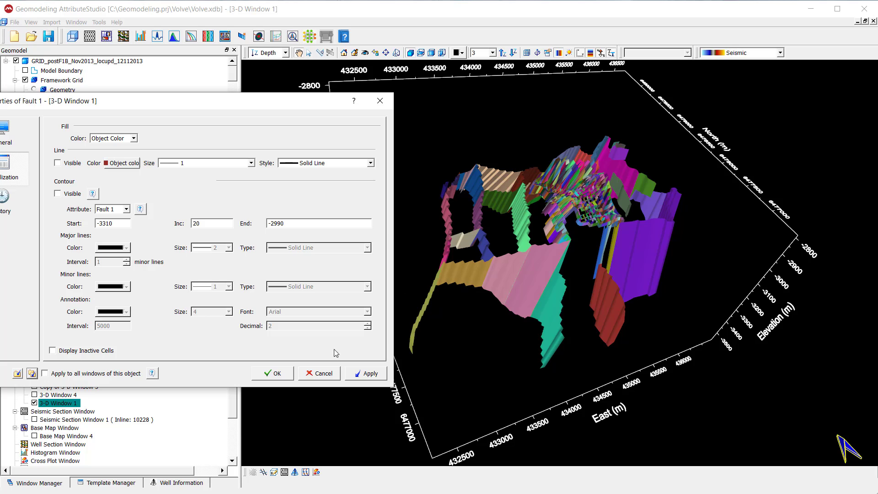
pyautogui.click(278, 372)
pyautogui.moveTo(633, 264); pyautogui.dragTo(565, 266)
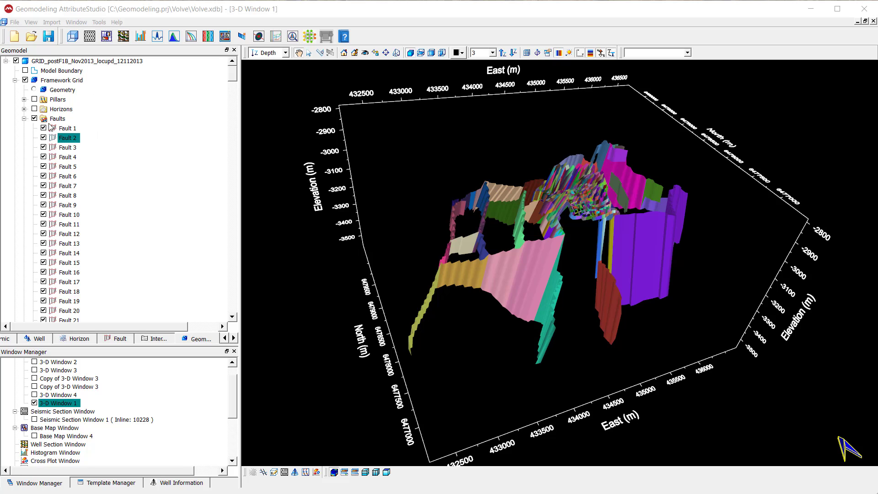
# Step: Display the PERMZ property grid together with the object-colored framework faults and inspect the combination from several angles
pyautogui.click(58, 119)
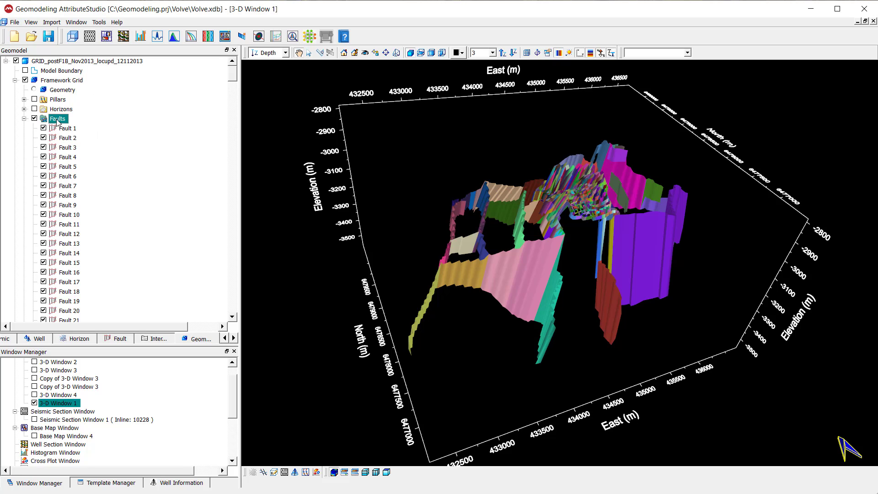
pyautogui.click(24, 118)
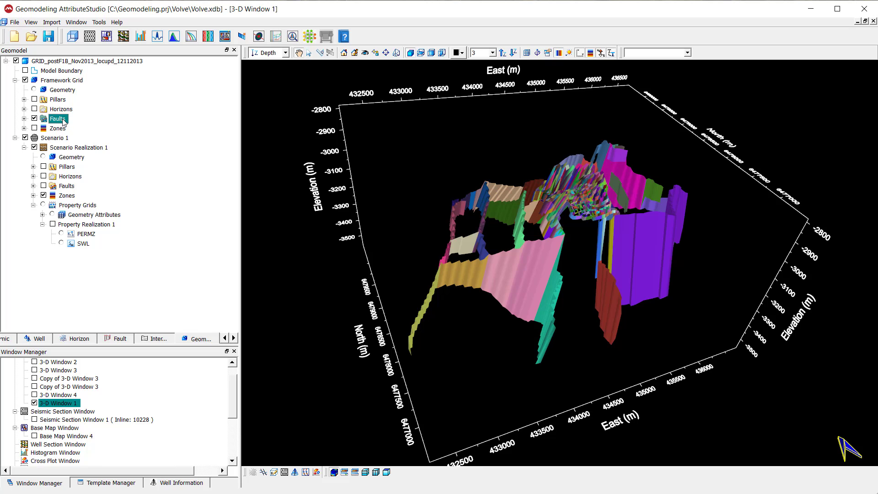
pyautogui.click(328, 36)
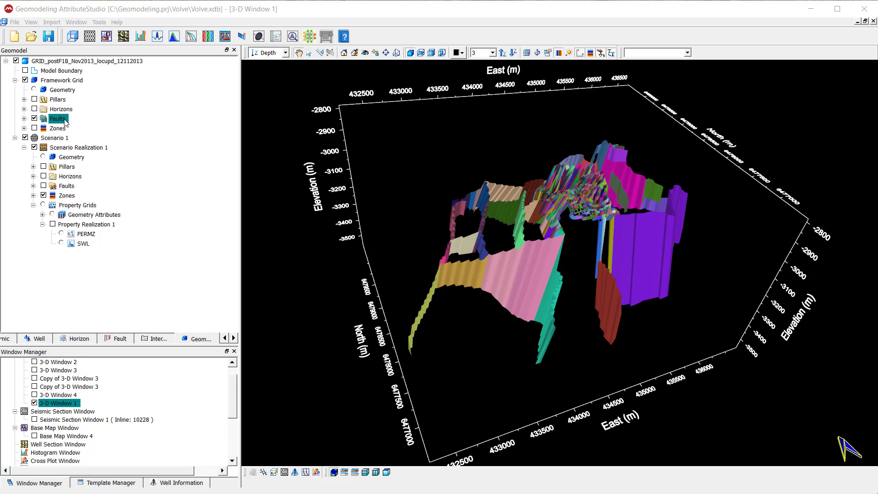
pyautogui.click(62, 234)
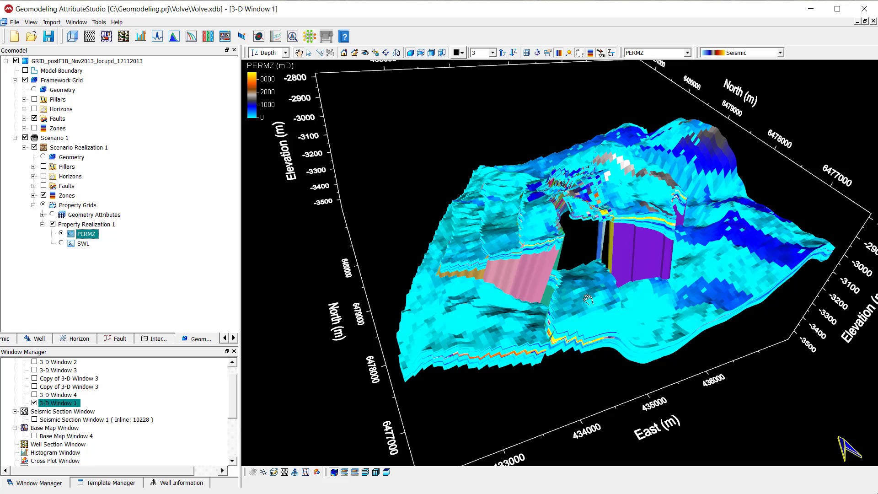
pyautogui.moveTo(582, 323); pyautogui.dragTo(649, 309)
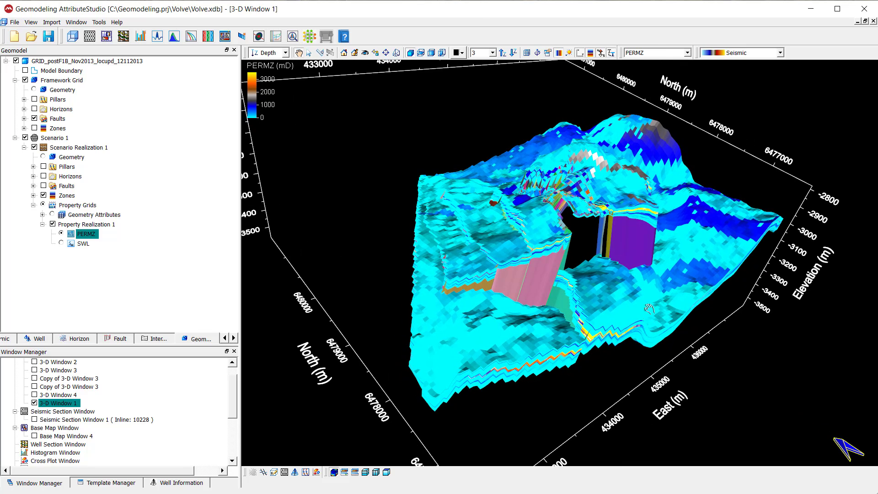
pyautogui.moveTo(583, 312); pyautogui.dragTo(456, 288)
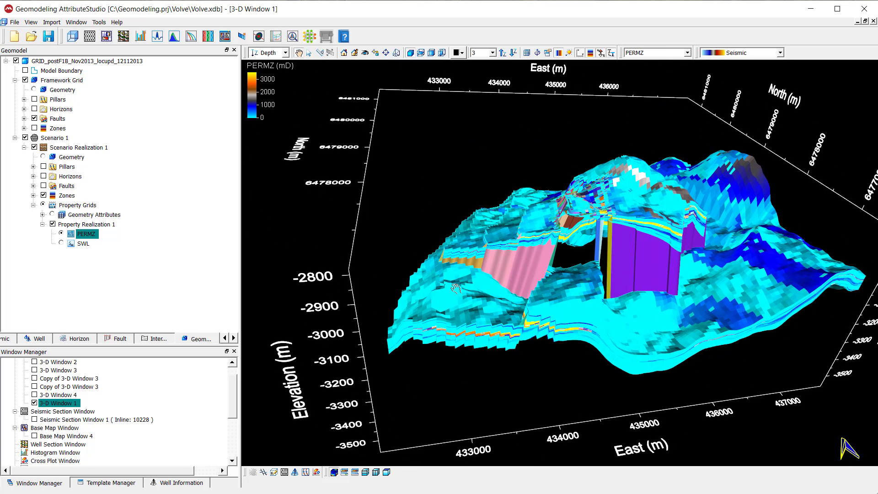
pyautogui.moveTo(569, 305); pyautogui.dragTo(654, 269)
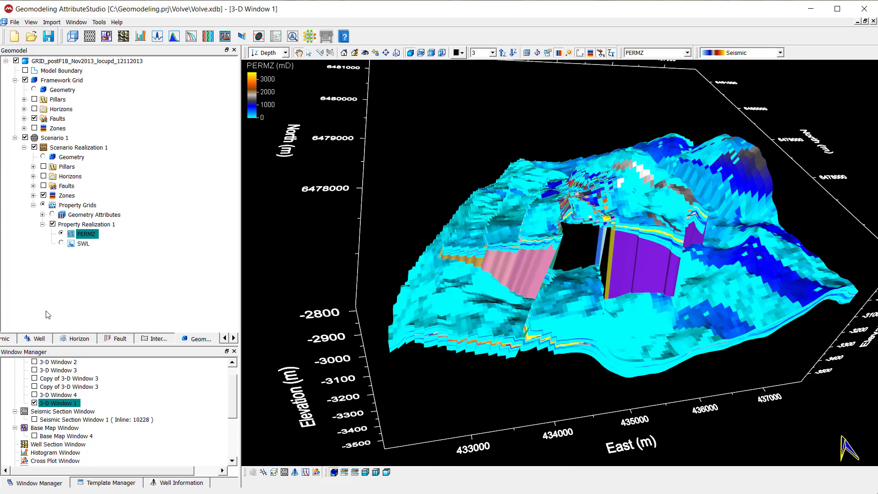
# Step: Show all wells alongside the reservoir grid and change the 3-D window's background to light gray
pyautogui.click(35, 339)
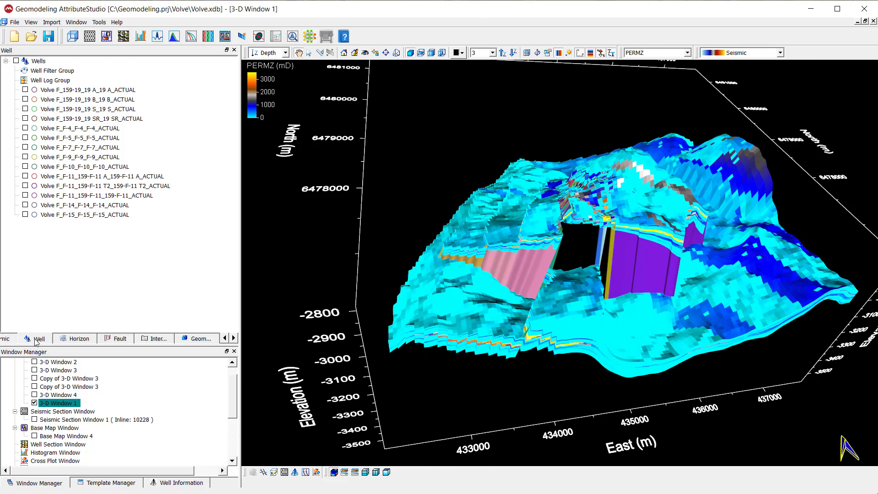
pyautogui.click(16, 60)
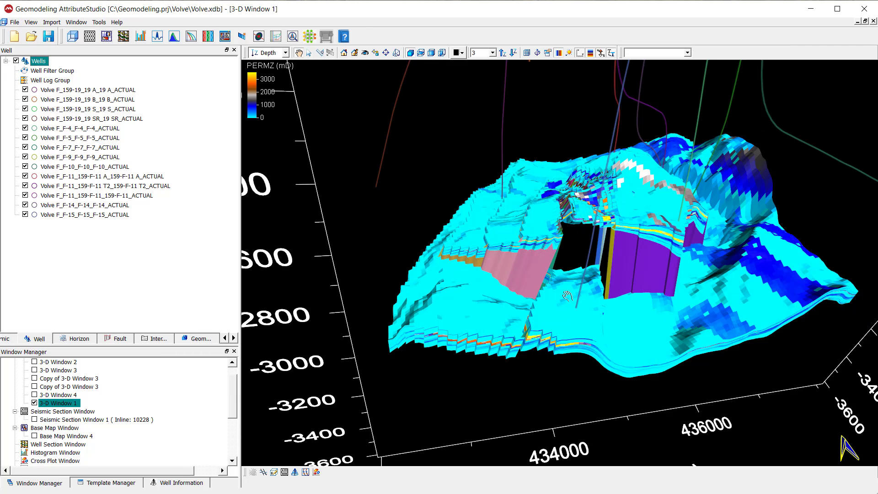
pyautogui.moveTo(574, 307); pyautogui.dragTo(588, 321)
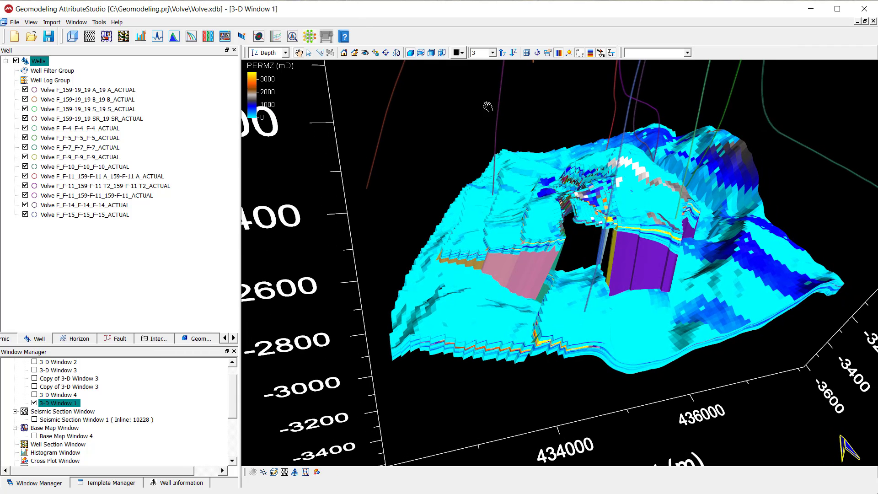
pyautogui.click(461, 54)
pyautogui.click(505, 114)
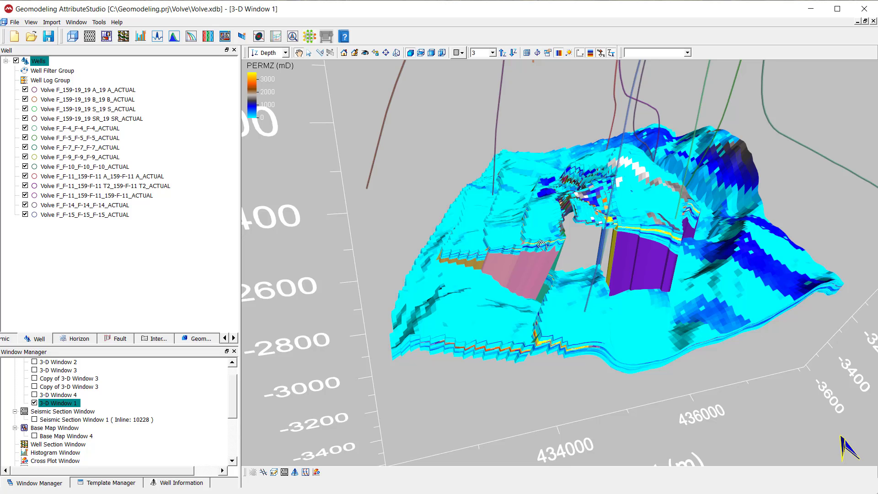
pyautogui.moveTo(542, 243); pyautogui.dragTo(553, 247)
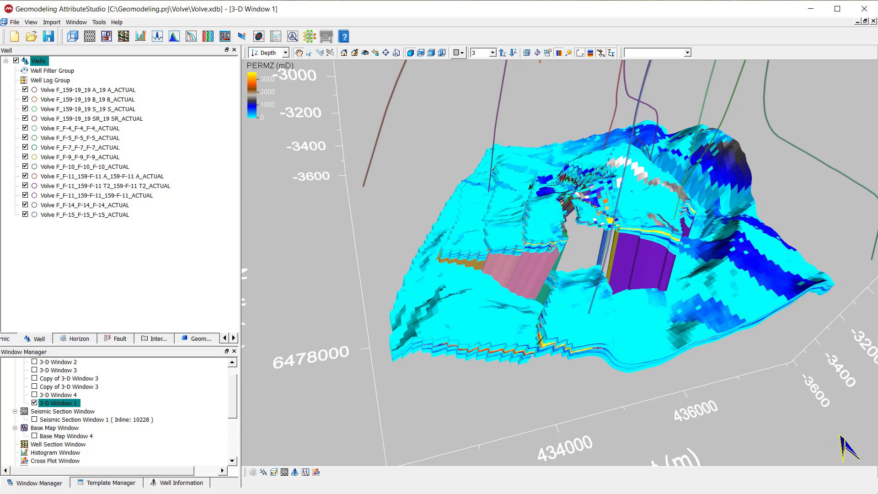
# Step: Add seismic inline 10228 and crossline 2097 to the 3-D scene with the grid and wells
pyautogui.click(6, 341)
pyautogui.click(26, 79)
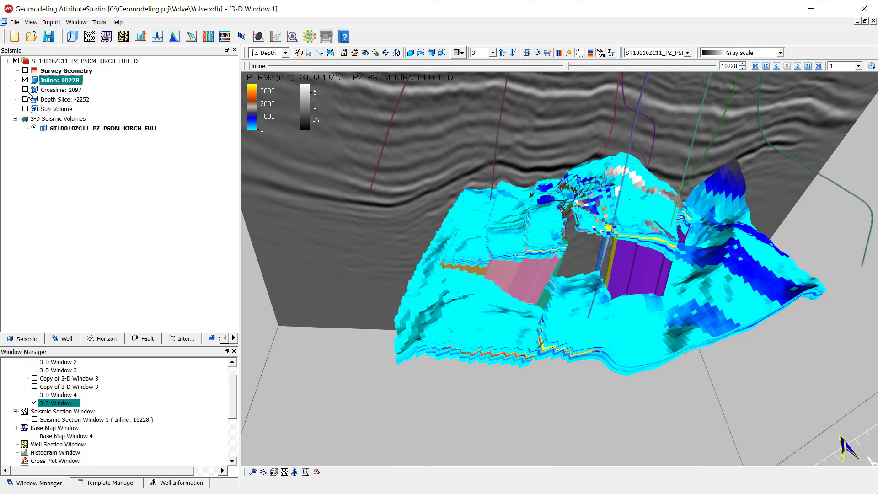
pyautogui.click(25, 90)
pyautogui.moveTo(435, 362); pyautogui.dragTo(512, 368)
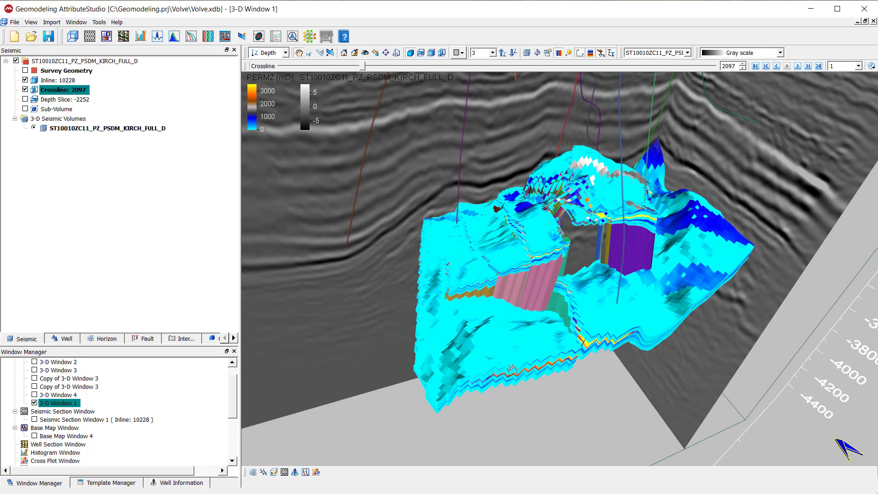
# Step: Shift the displayed seismic inline to 10291 and view the reservoir grid against it
pyautogui.click(330, 53)
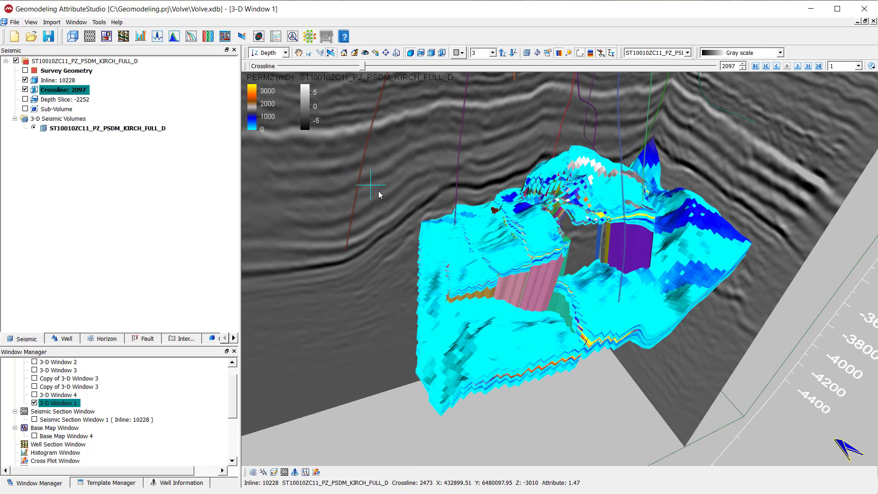
pyautogui.moveTo(378, 194); pyautogui.dragTo(363, 163)
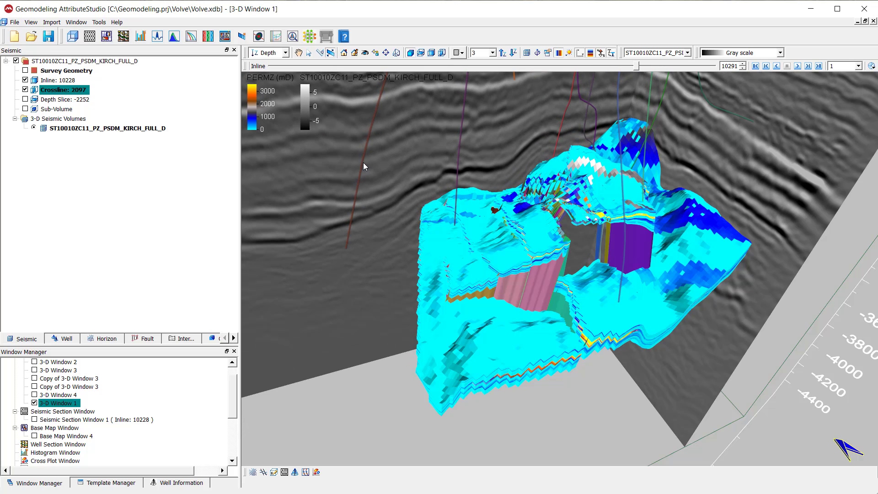
pyautogui.click(299, 53)
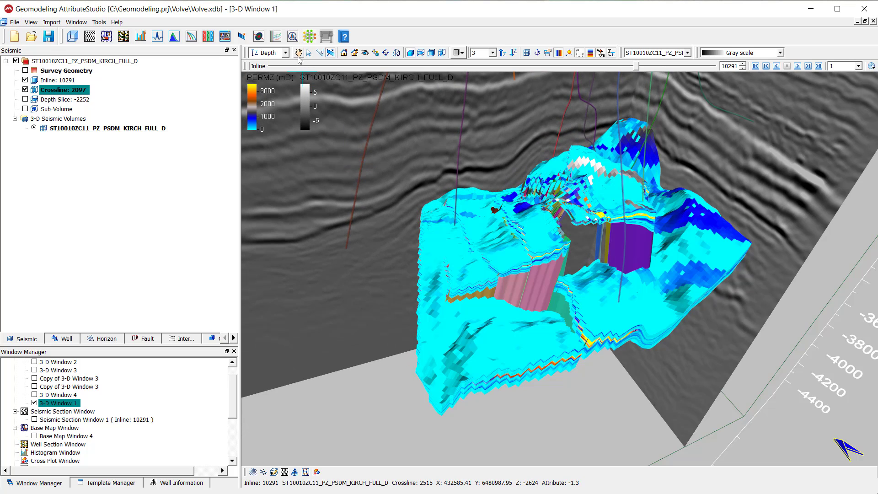
pyautogui.scroll(5, 450, 257)
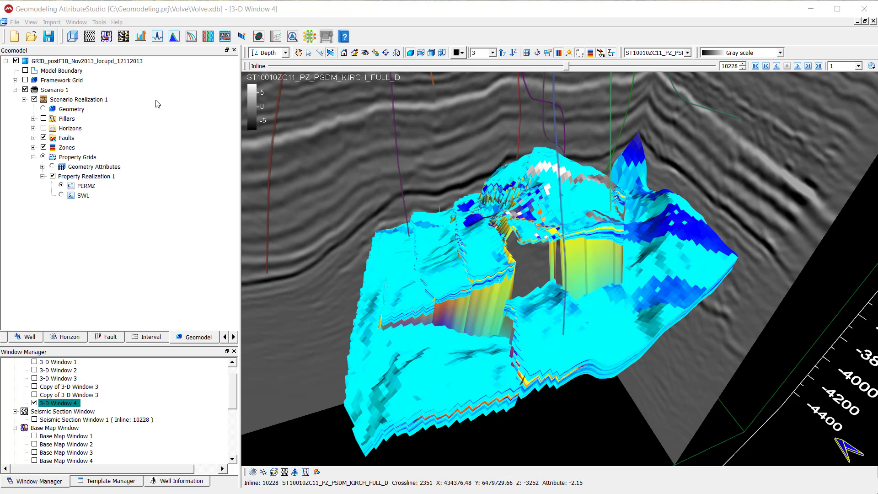
pyautogui.click(142, 61)
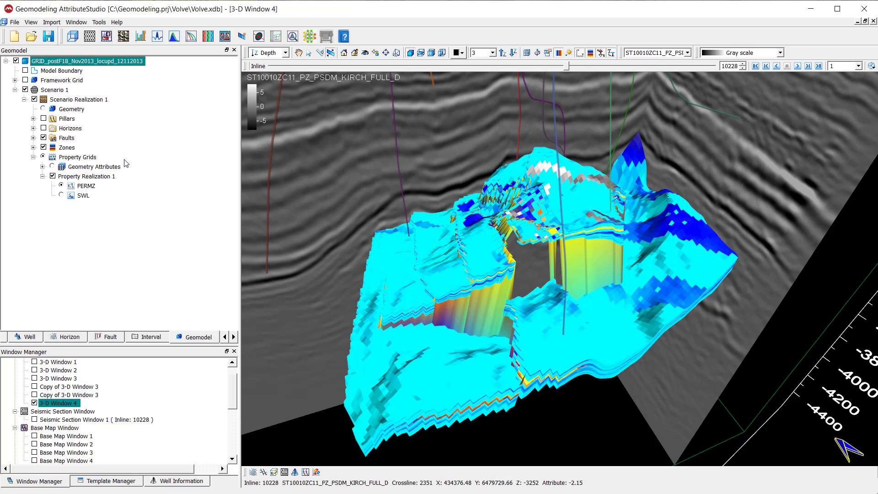
pyautogui.click(83, 195)
pyautogui.click(135, 128)
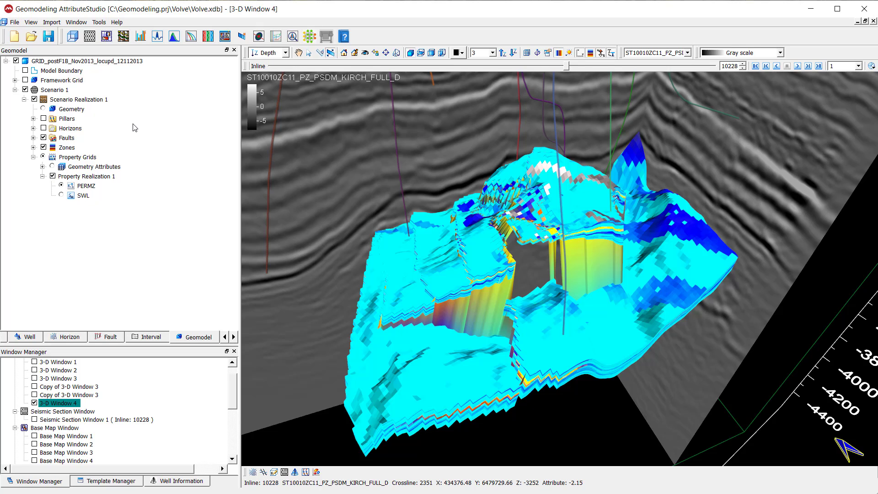
# Step: Choose the PHIF_NW Eclipse property file for import into the GRID_postF18_Nov2013_locupd_12112013 model and preview its contents
pyautogui.click(98, 62)
pyautogui.rightClick(99, 64)
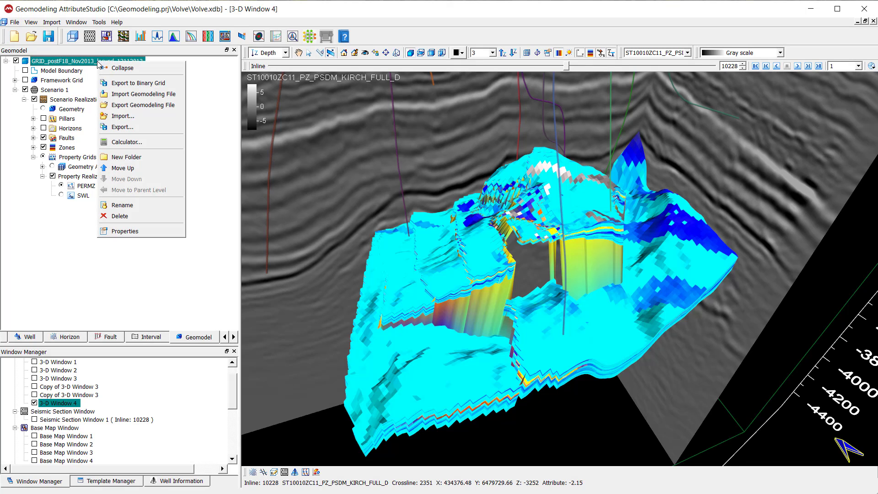
pyautogui.click(128, 117)
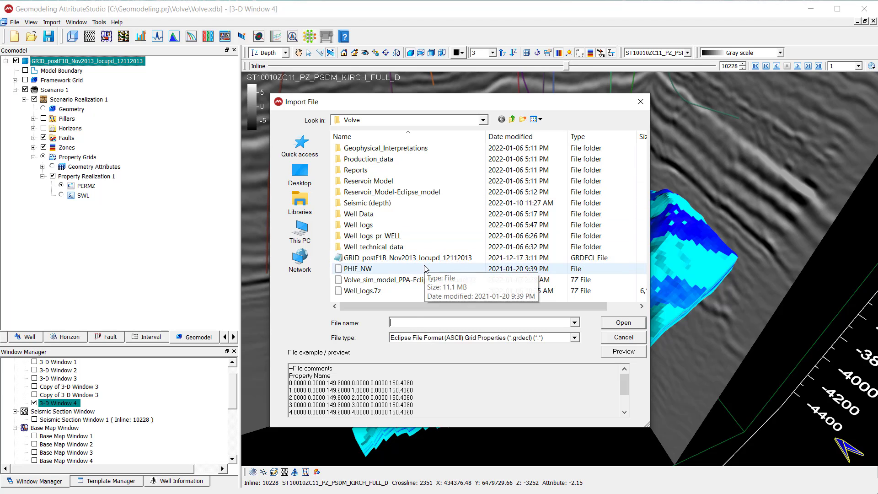
pyautogui.click(390, 268)
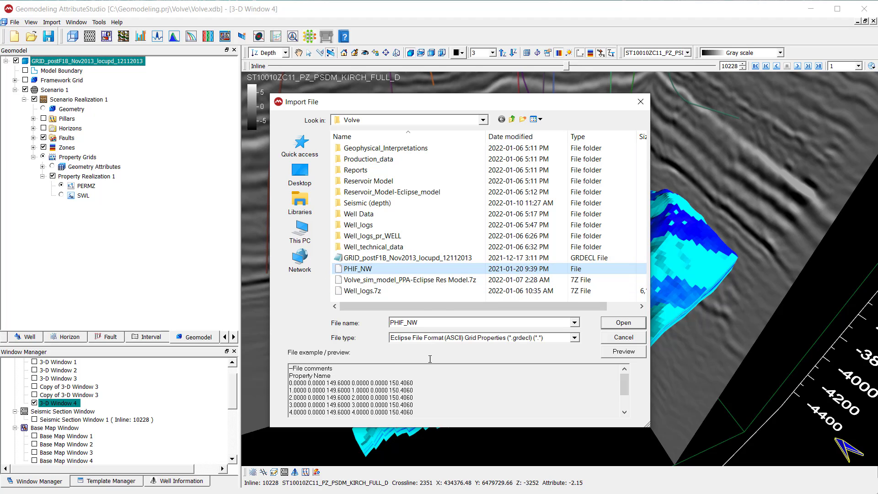
pyautogui.click(625, 353)
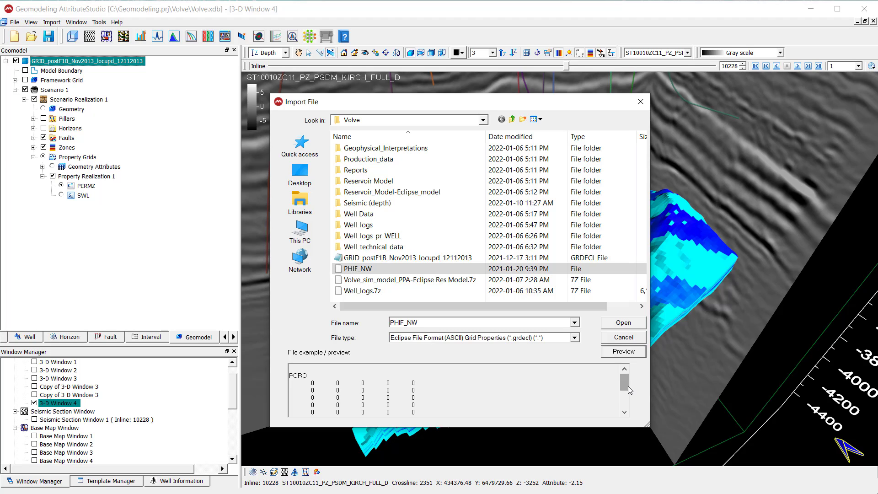
# Step: Import the PORO keyword from PHIF_NW as a continuous property with the Porosity template and invalid value -9999
pyautogui.click(624, 324)
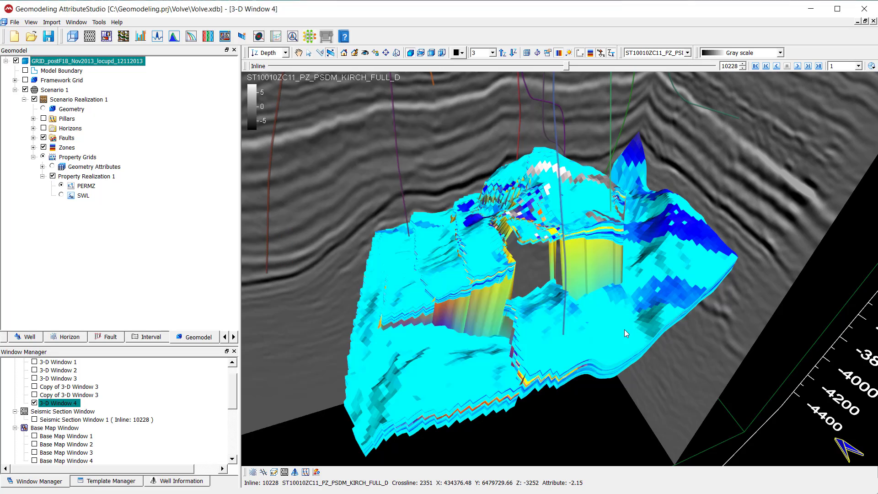
pyautogui.moveTo(402, 87)
pyautogui.mouseDown()
pyautogui.moveTo(382, 86)
pyautogui.moveTo(396, 94)
pyautogui.mouseUp()
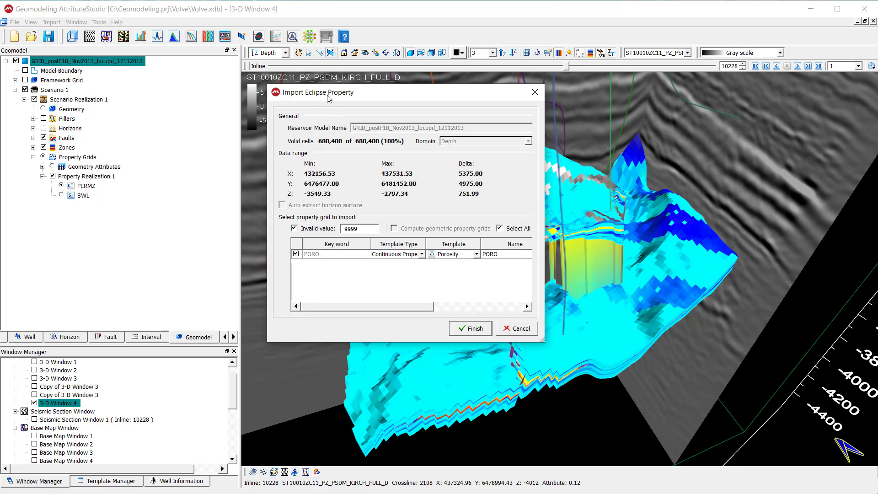
pyautogui.click(309, 106)
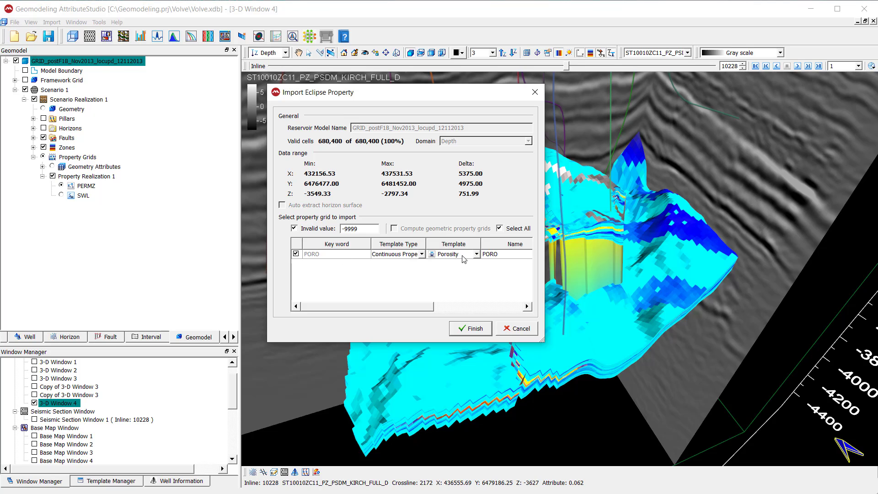
pyautogui.click(475, 329)
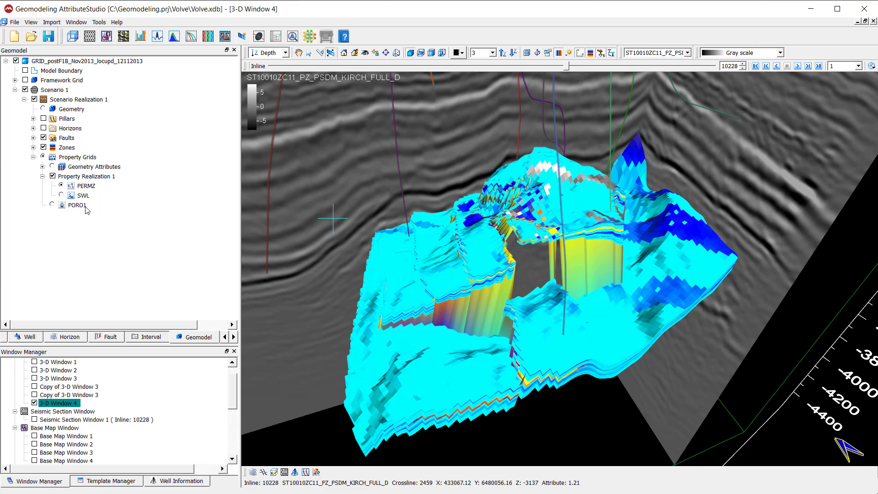
# Step: Display the PORO1 property on the reservoir grid, hide the model's faults and view the grid from another angle
pyautogui.click(52, 205)
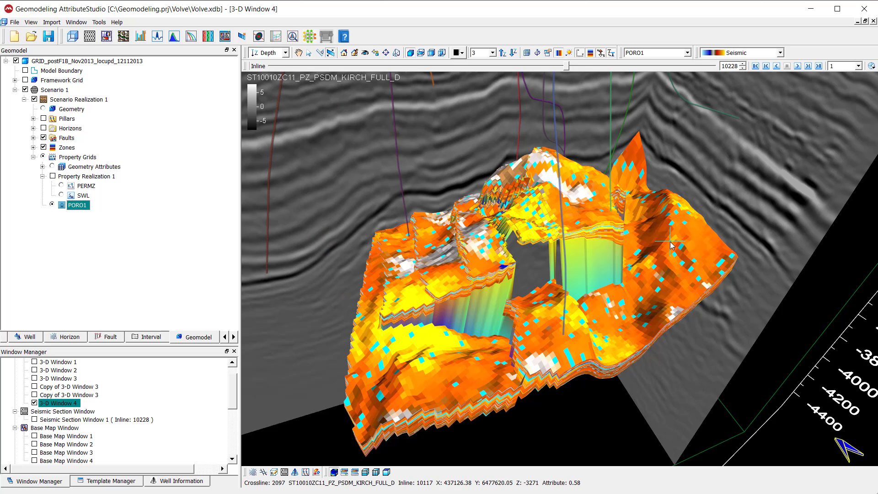
pyautogui.press('Escape')
pyautogui.moveTo(677, 364); pyautogui.dragTo(485, 330)
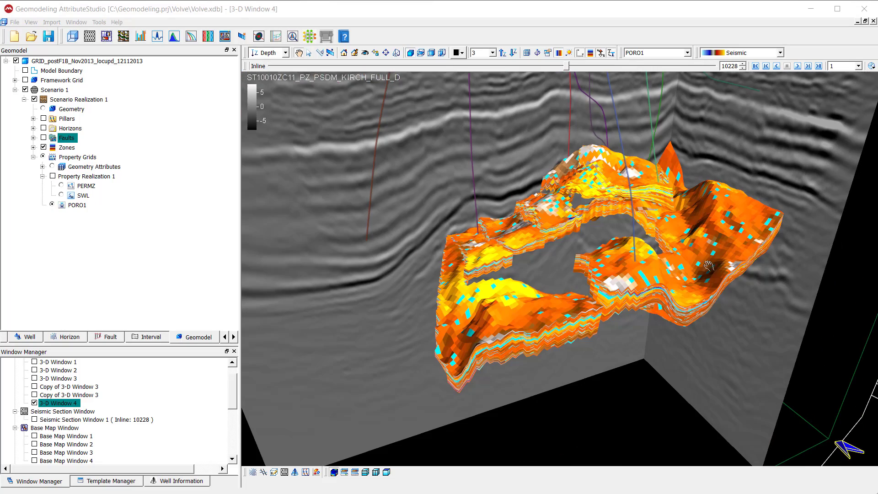
# Step: Limit the displayed PORO1 sub-grid range by setting Start I to 47 in its visualization properties
pyautogui.doubleClick(77, 205)
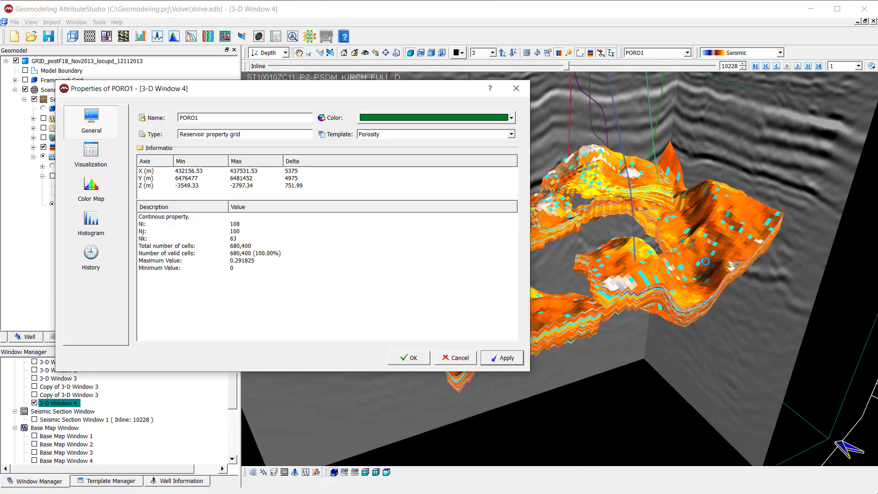
pyautogui.click(90, 155)
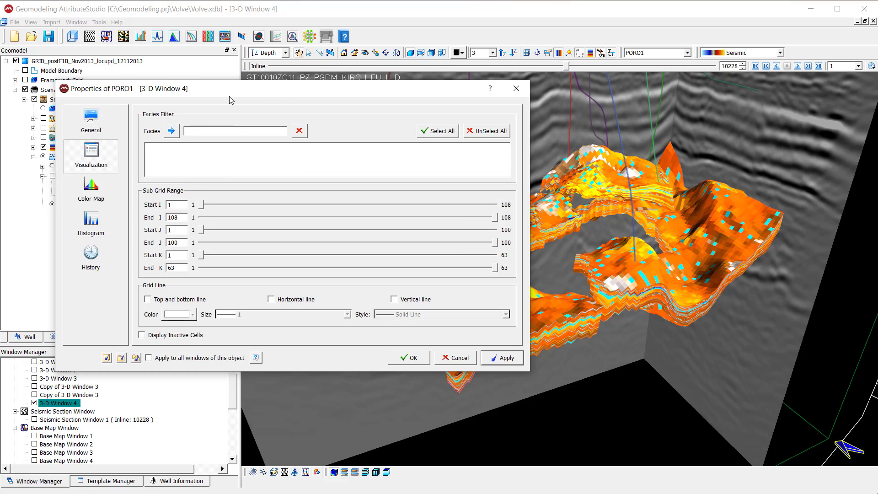
pyautogui.moveTo(231, 100); pyautogui.dragTo(176, 76)
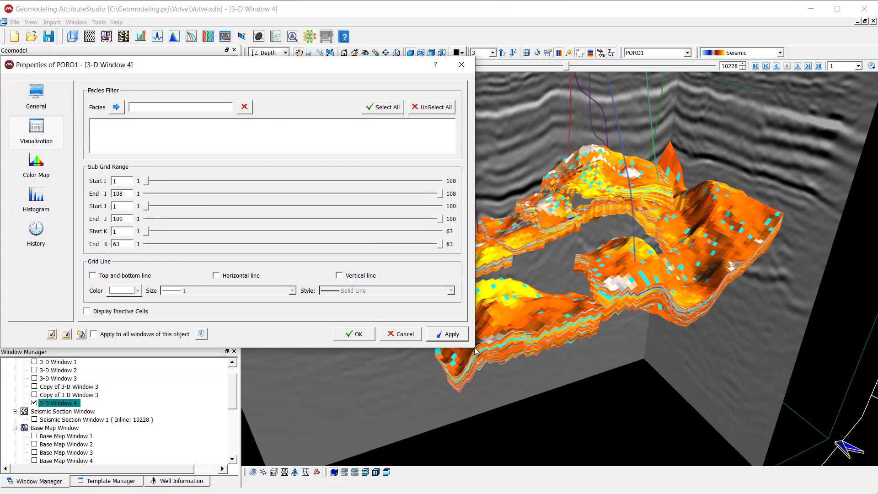
pyautogui.moveTo(131, 71); pyautogui.dragTo(58, 74)
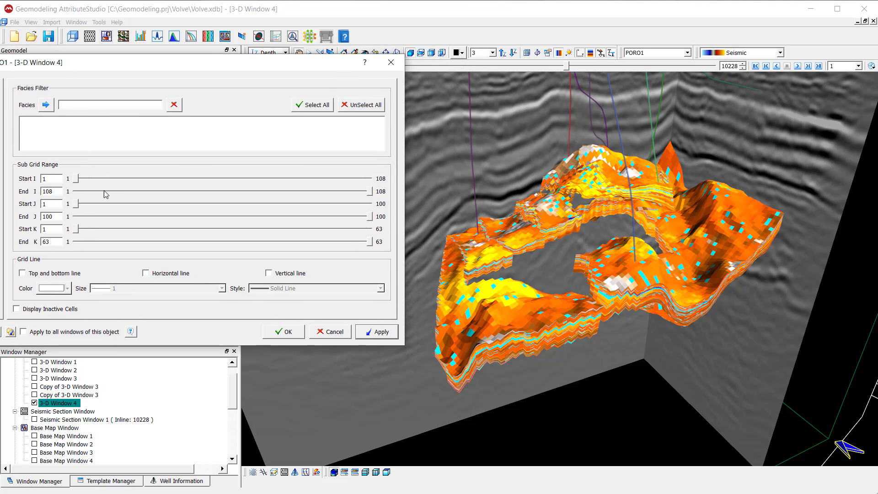
pyautogui.moveTo(78, 182); pyautogui.dragTo(188, 181)
pyautogui.click(373, 332)
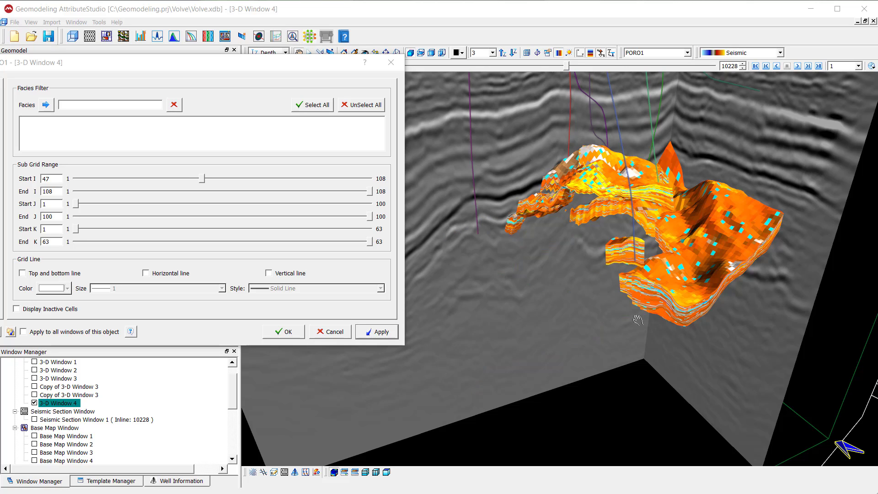
# Step: Crop the PORO1 grid display further by applying Start I values of 51 and 57
pyautogui.moveTo(203, 179); pyautogui.dragTo(213, 179)
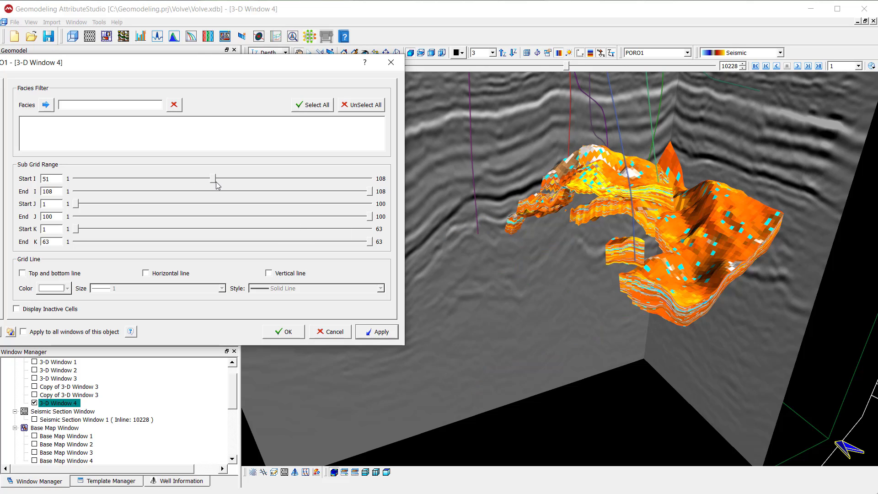
pyautogui.click(376, 332)
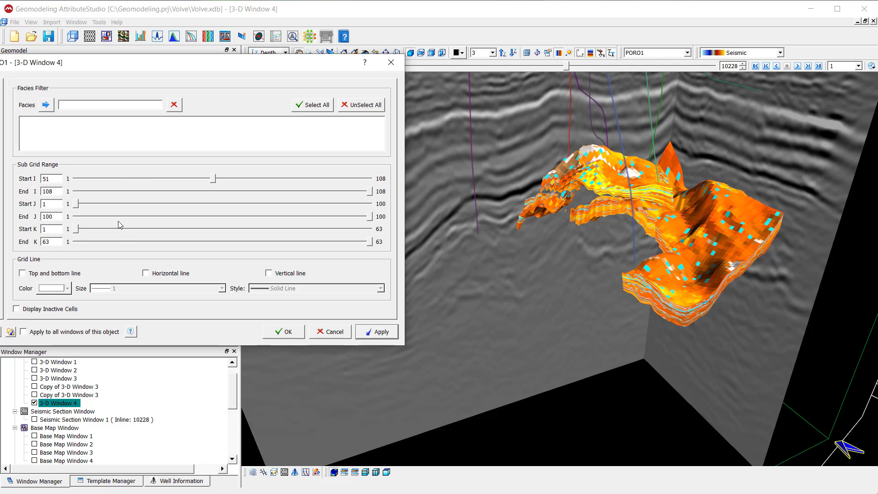
pyautogui.moveTo(213, 179); pyautogui.dragTo(230, 179)
pyautogui.click(367, 332)
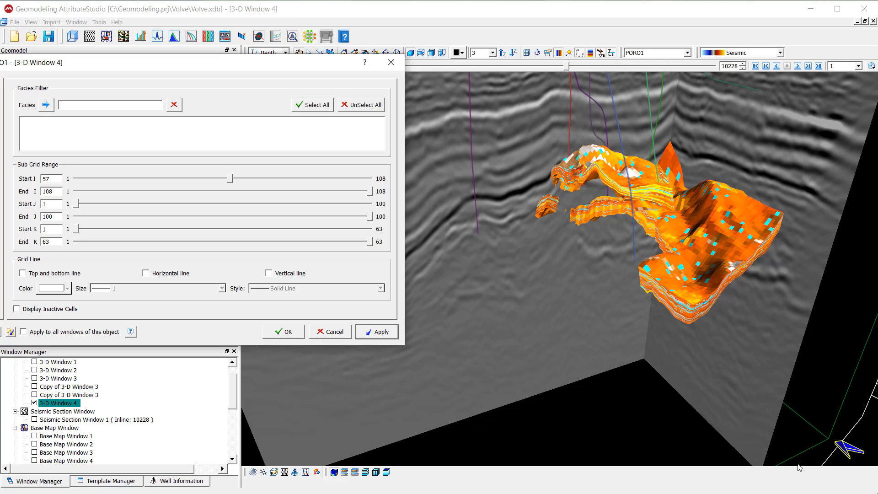
# Step: Restore the full PORO1 grid display by resetting Start I to 1 and accept the properties
pyautogui.moveTo(229, 179); pyautogui.dragTo(76, 178)
pyautogui.click(382, 332)
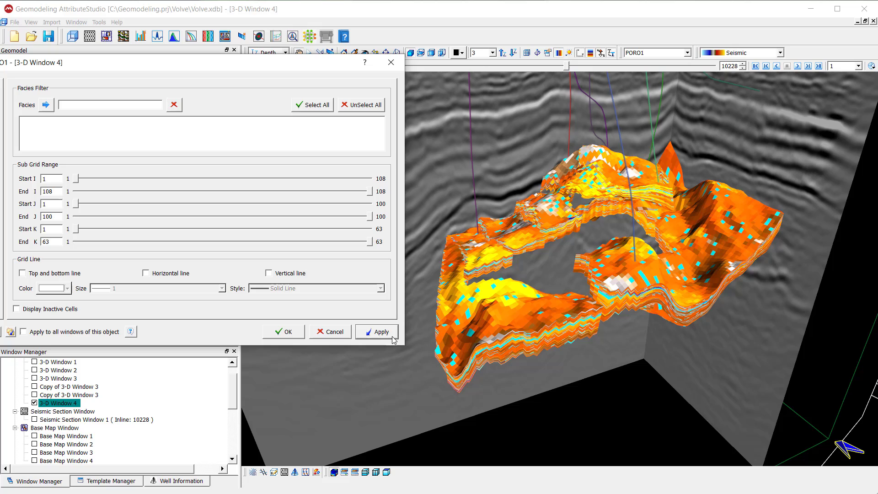
pyautogui.click(284, 332)
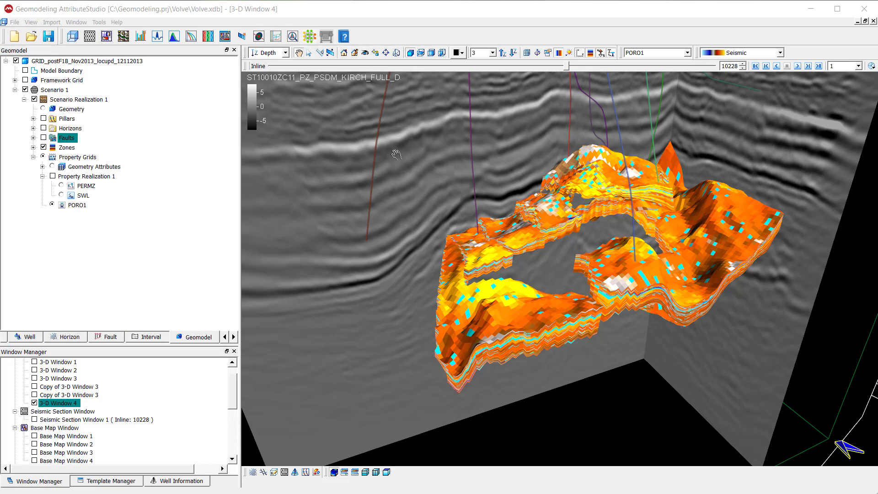